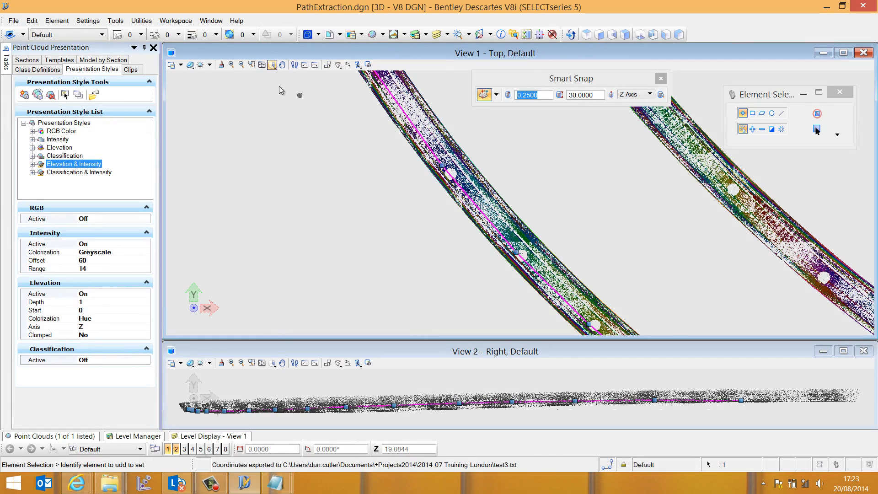
Step: Turn off locating and snapping for the training_DLR Bank to Shadwell.pod point cloud
left_click_drag(272, 64, 286, 74)
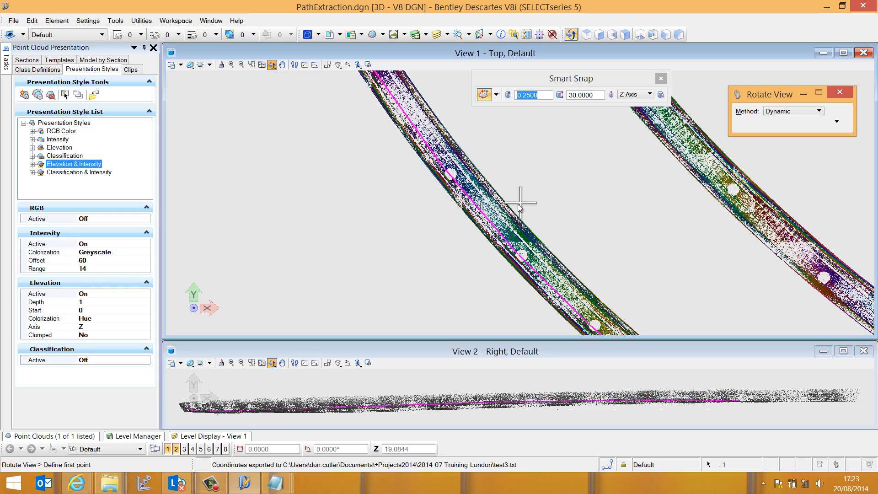
left_click(490, 224)
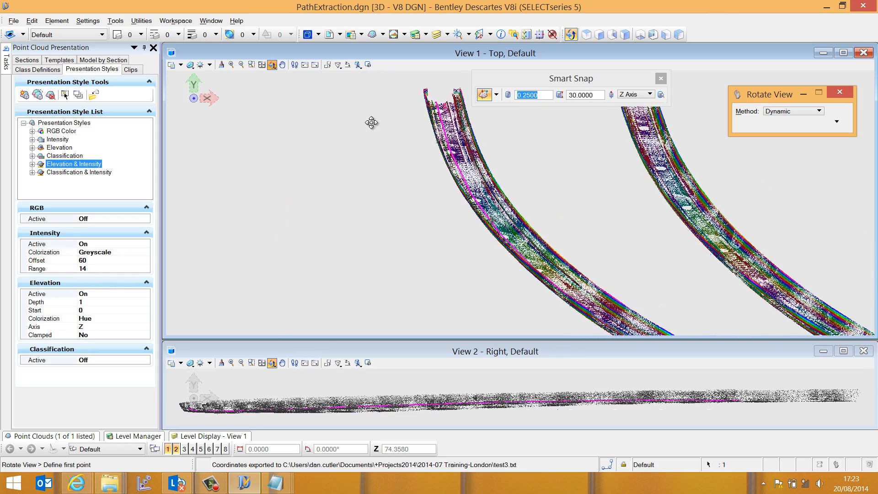
left_click(342, 126)
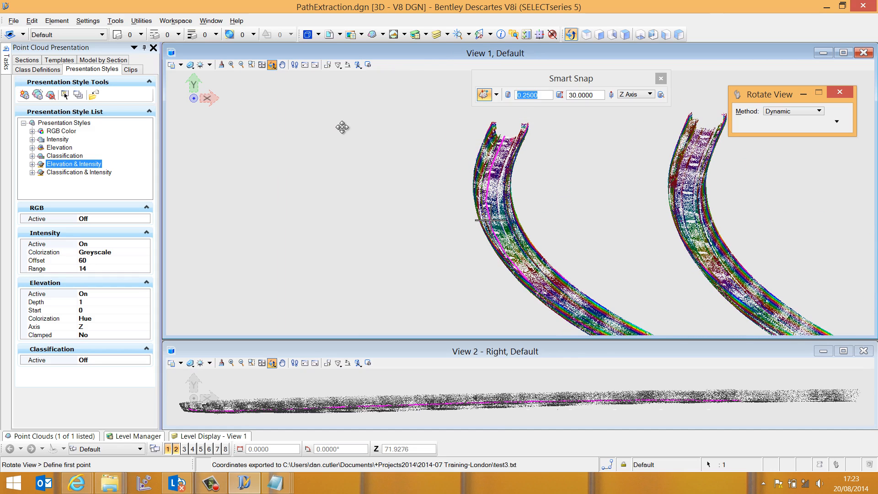
right_click(342, 127)
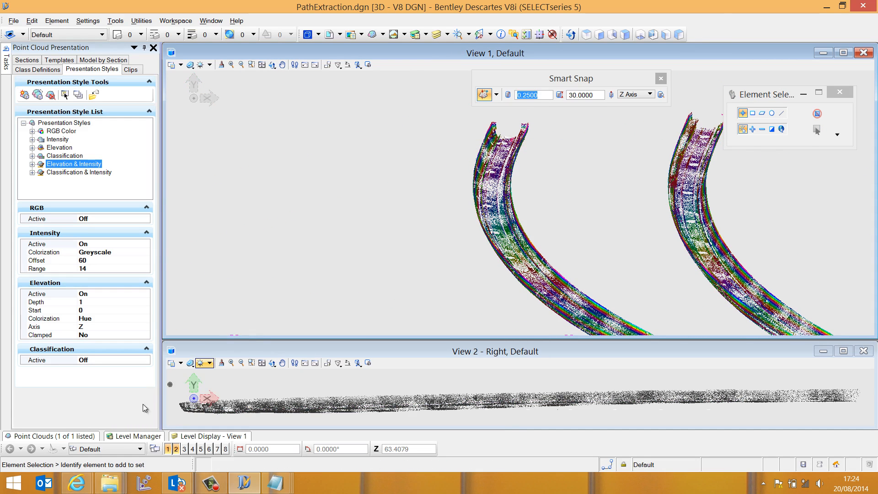
left_click(54, 436)
left_click(234, 201)
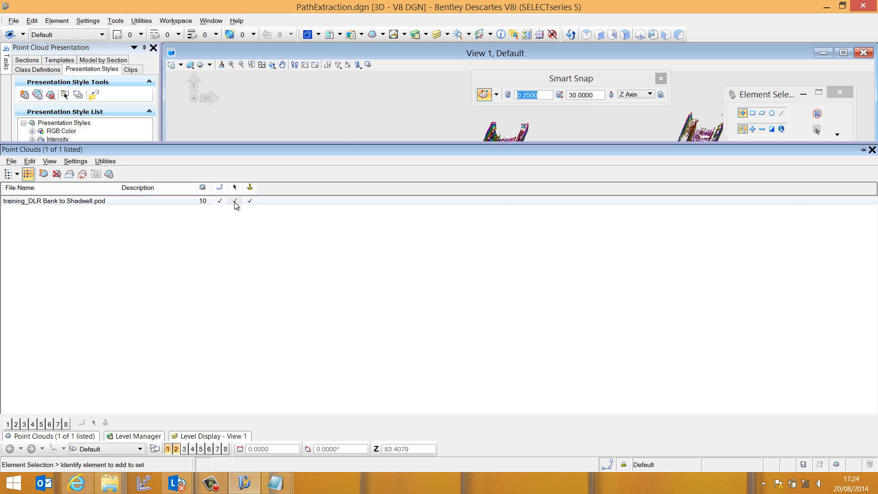
left_click(219, 202)
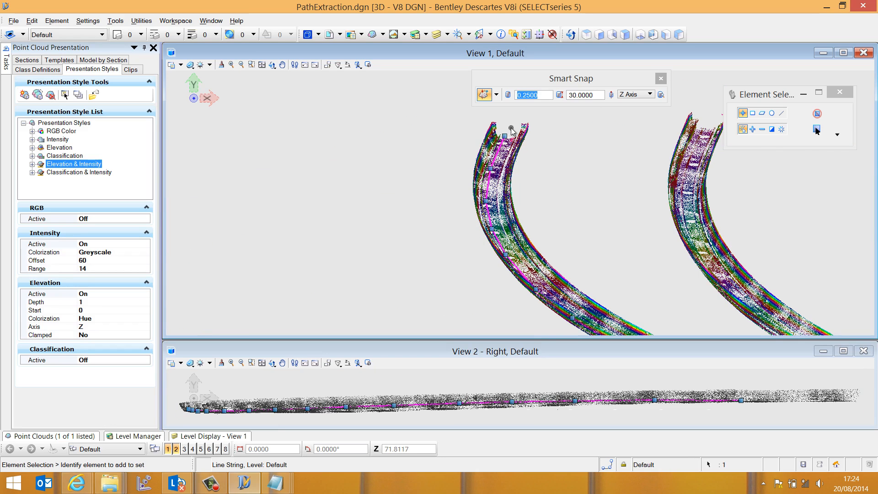
Step: Copy the magenta line string vertically upwards along the Z axis by a distance of 2
right_click(511, 130)
left_click(532, 138)
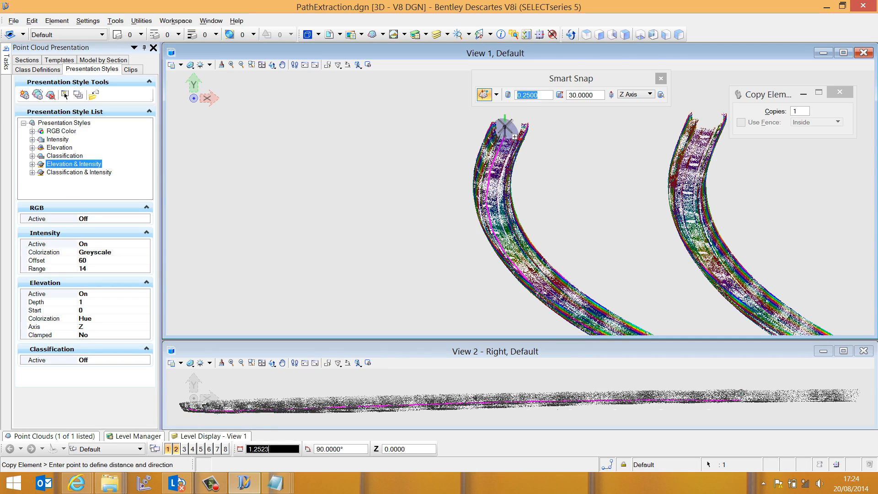
type("2")
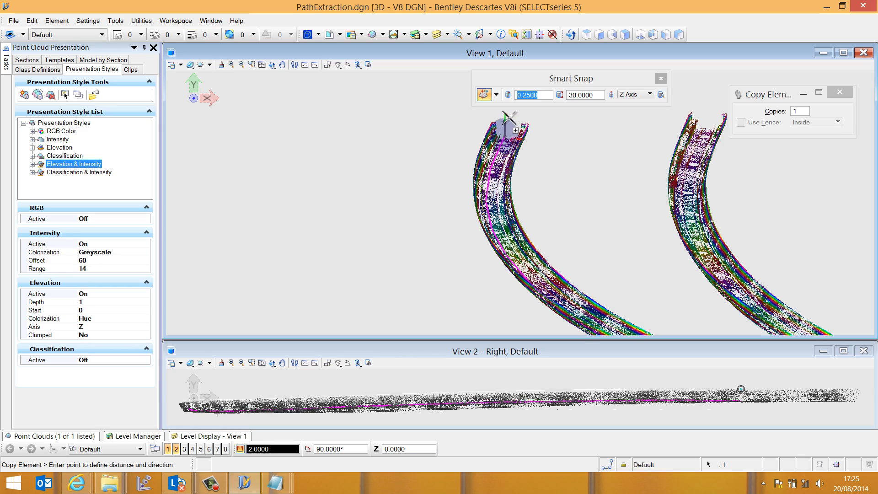
left_click(502, 119)
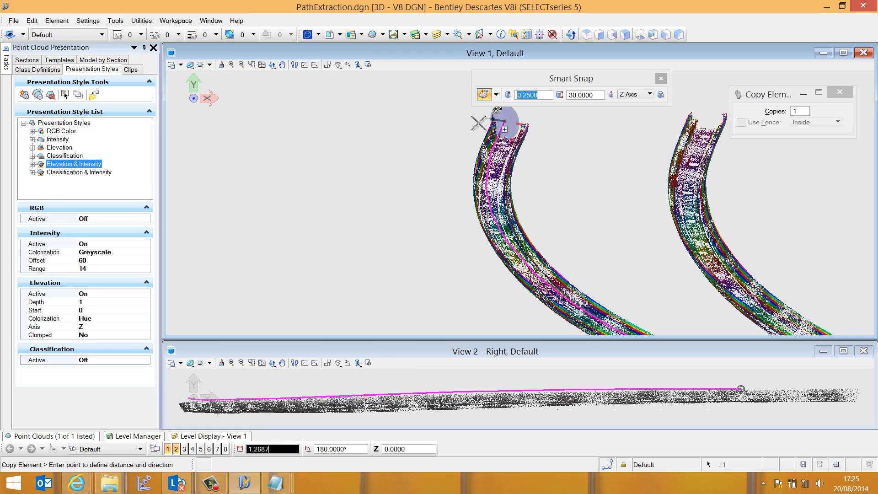
right_click(465, 132)
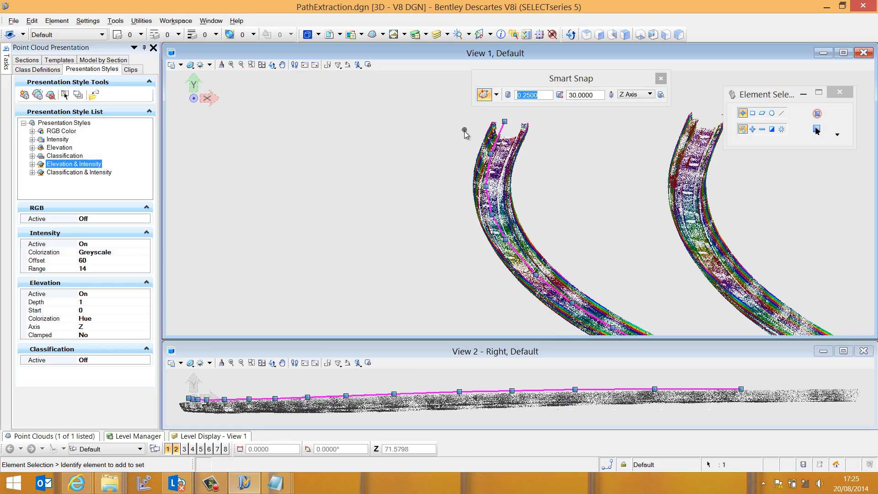
Step: Start Export Coordinates for the raised line string and set the output file to test4.txt in the 2014-07 Training-London folder
middle_click_drag(497, 203, 445, 192, "shift")
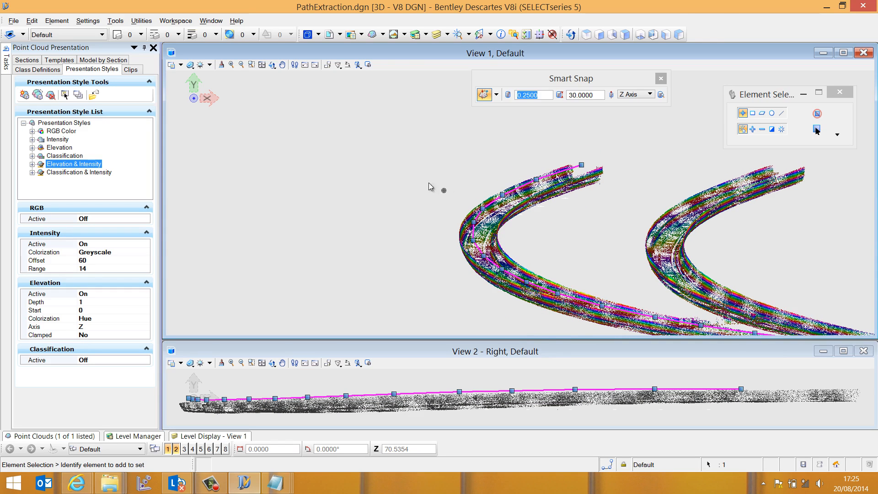
left_click(115, 20)
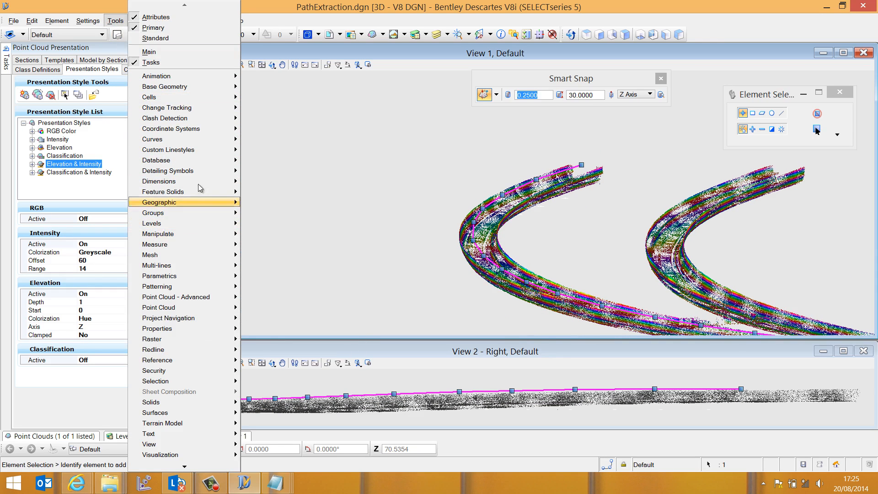
mouse_move(205, 182)
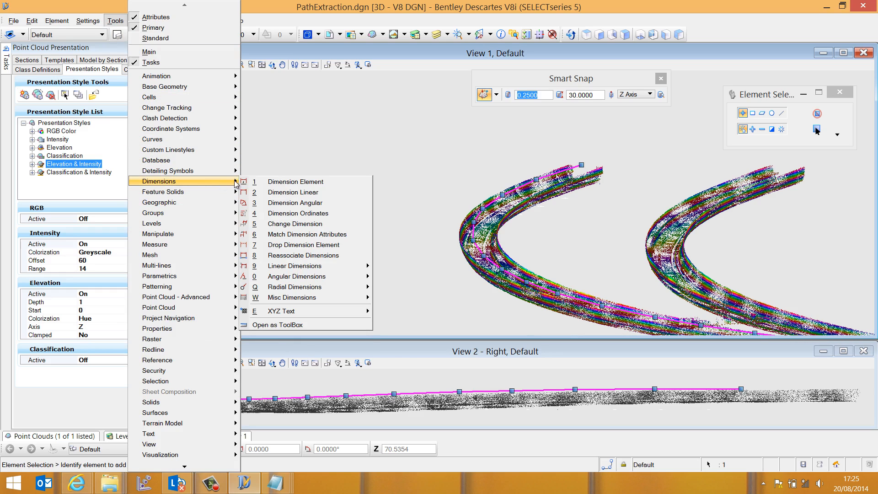
mouse_move(345, 315)
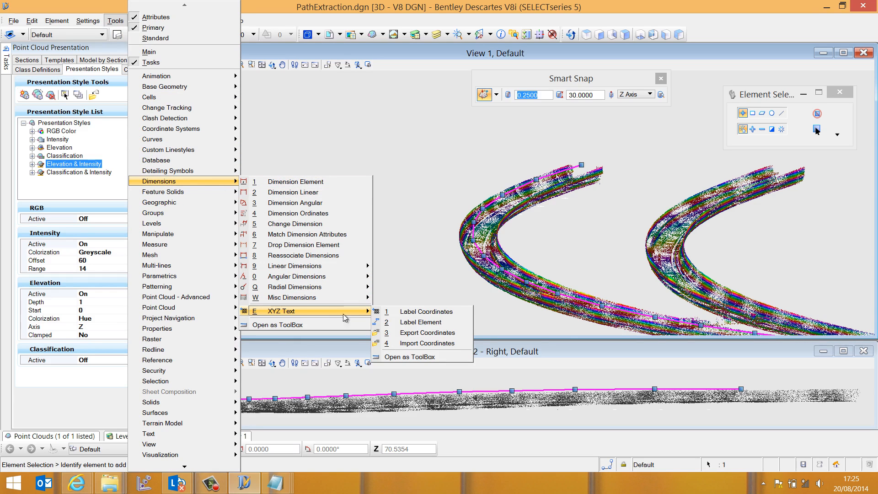
left_click(412, 333)
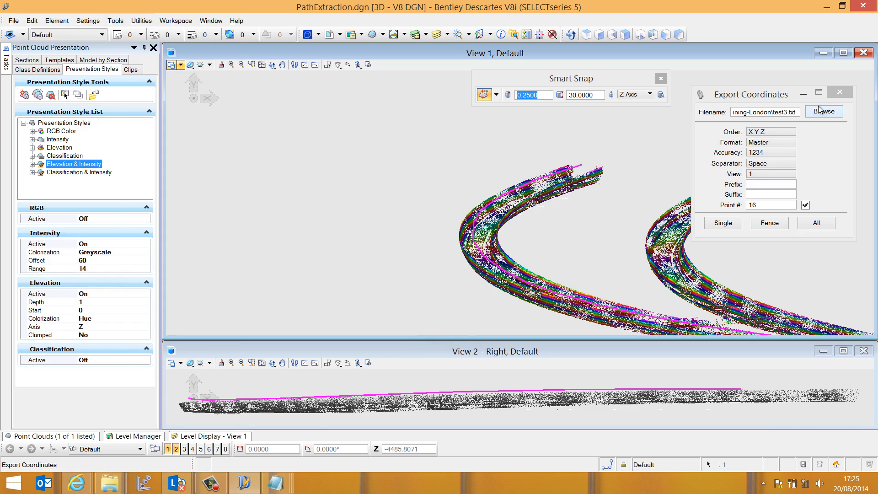
left_click(823, 111)
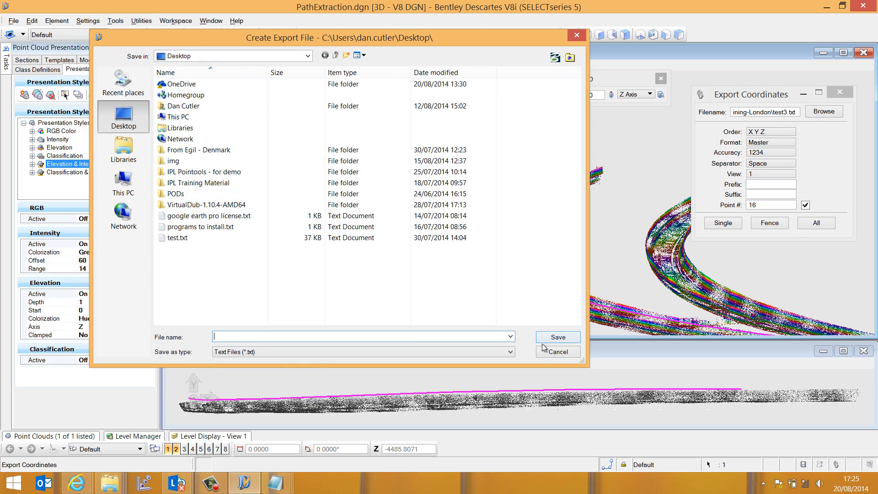
left_click(556, 351)
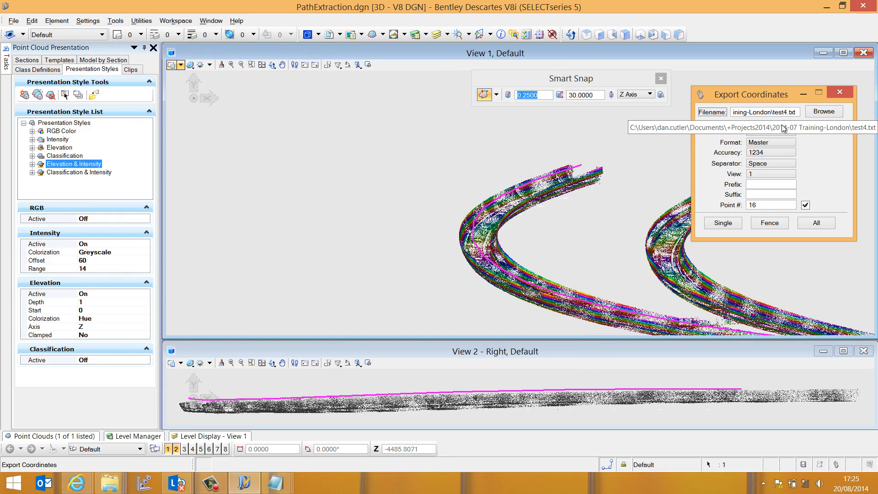
Step: Set the starting point number to 1 and export the selected line string's coordinates with the Single option, accepting the selection set
left_click_drag(759, 205, 733, 213)
left_click(724, 223)
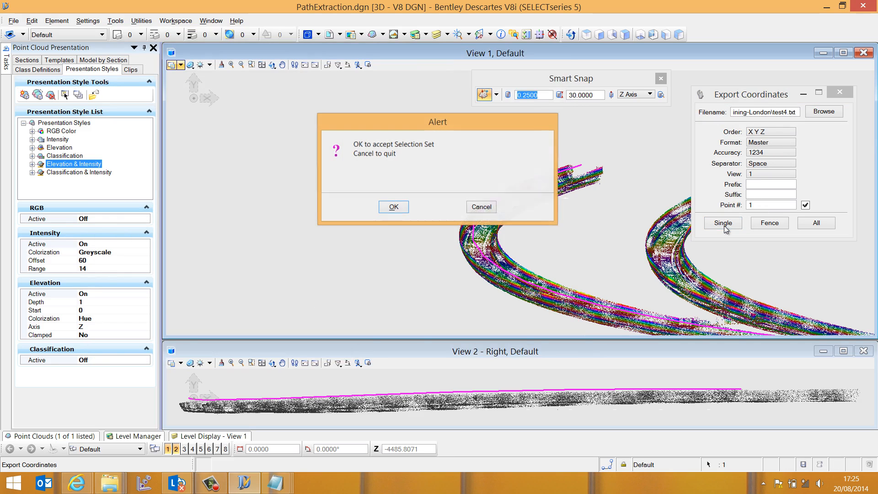
left_click(400, 213)
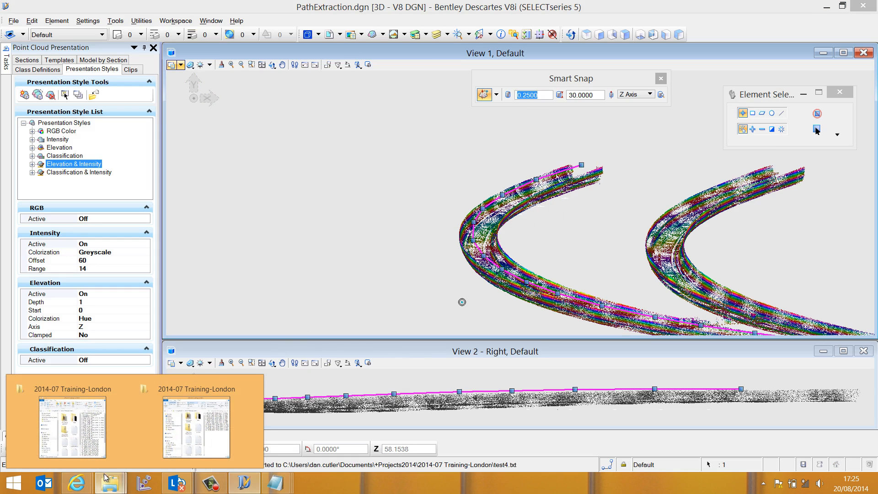
Step: Switch to test3-forPT.txt in Notepad and delete all point rows after row 1, keeping the camera header line
mouse_move(277, 492)
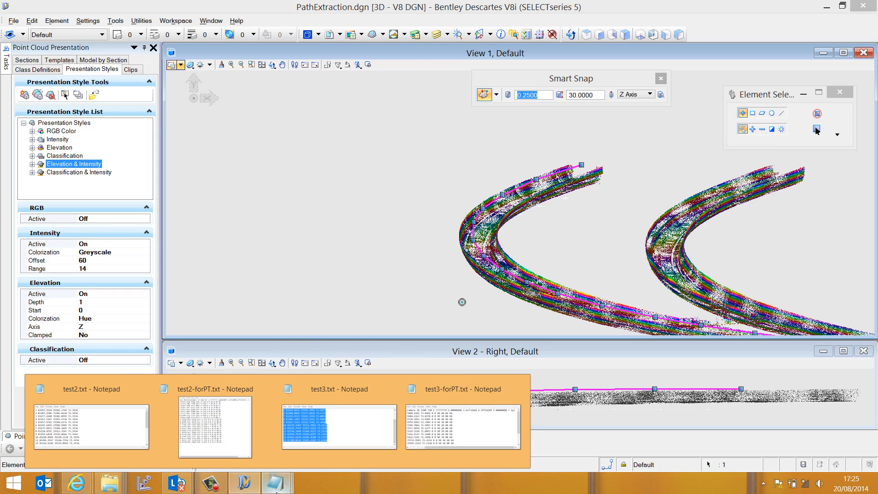
left_click(433, 421)
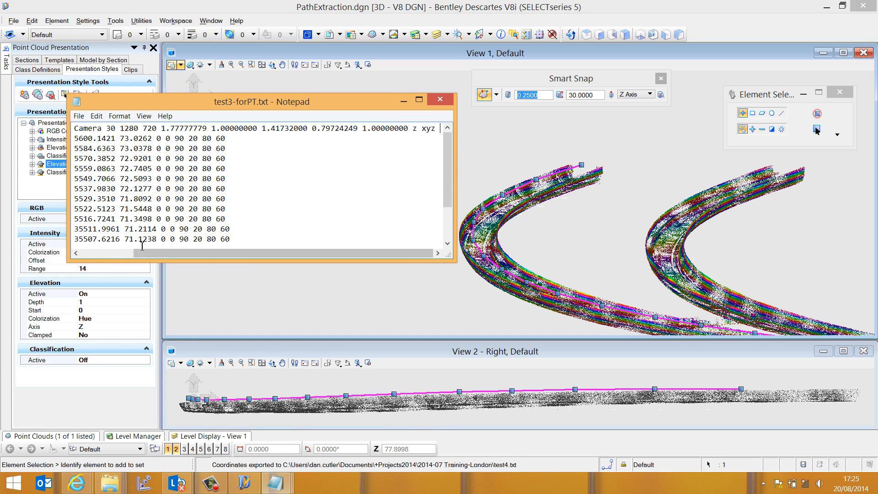
left_click_drag(138, 253, 56, 194)
left_click(112, 252)
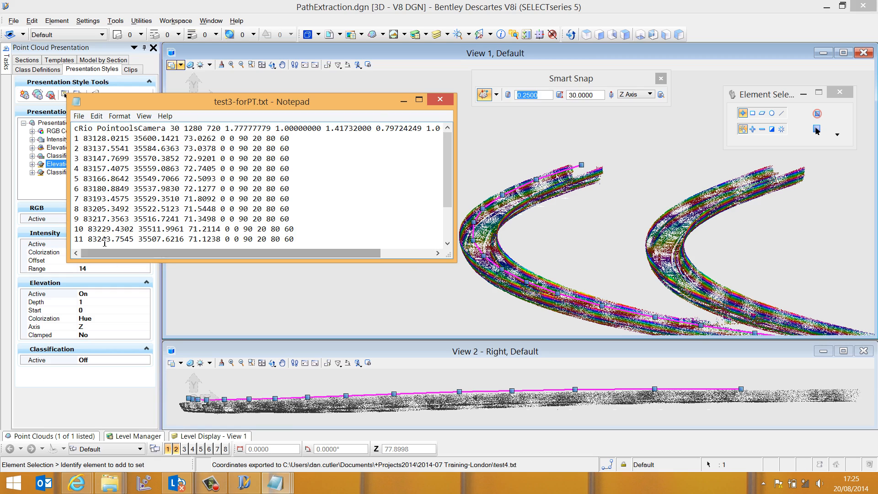
left_click_drag(74, 148, 171, 202)
key("ctrl+shift+End")
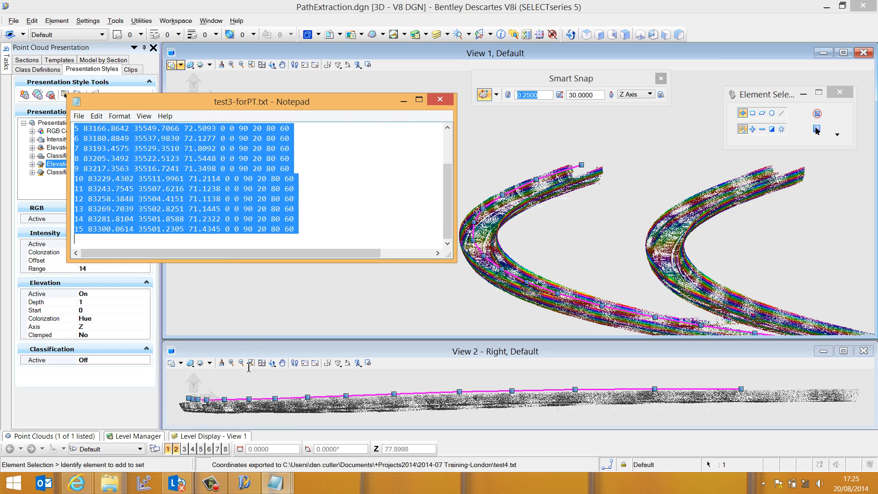
key("Delete")
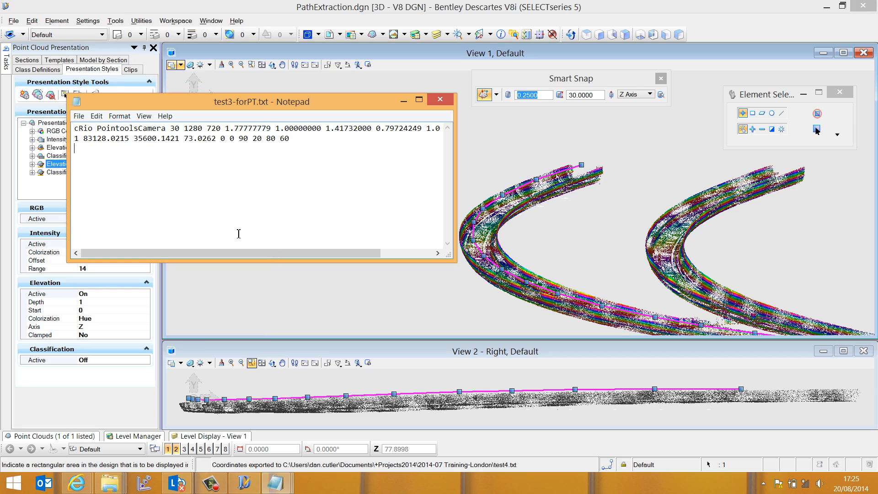
Step: Switch to the 2014-07 Training-London folder in File Explorer and open test4.txt in Notepad
left_click(109, 482)
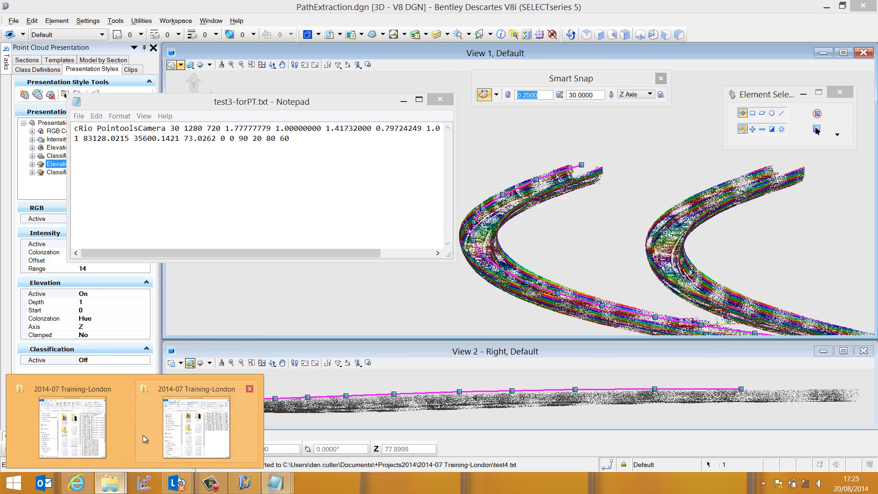
left_click(145, 439)
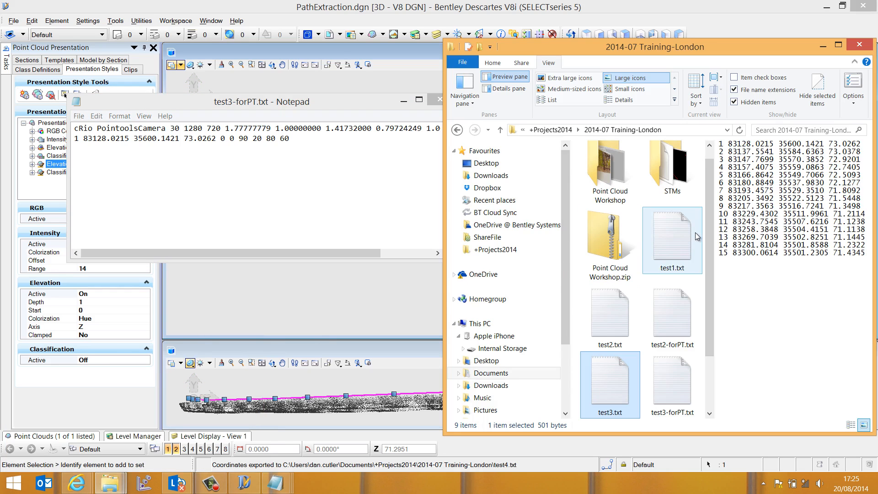
left_click(695, 373)
scroll(640, 377, "down", 1)
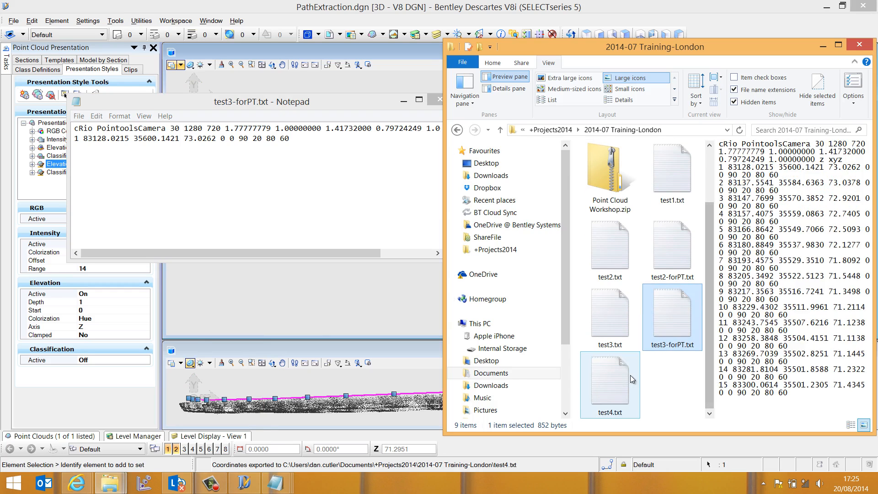
left_click(632, 379)
double_click(631, 378)
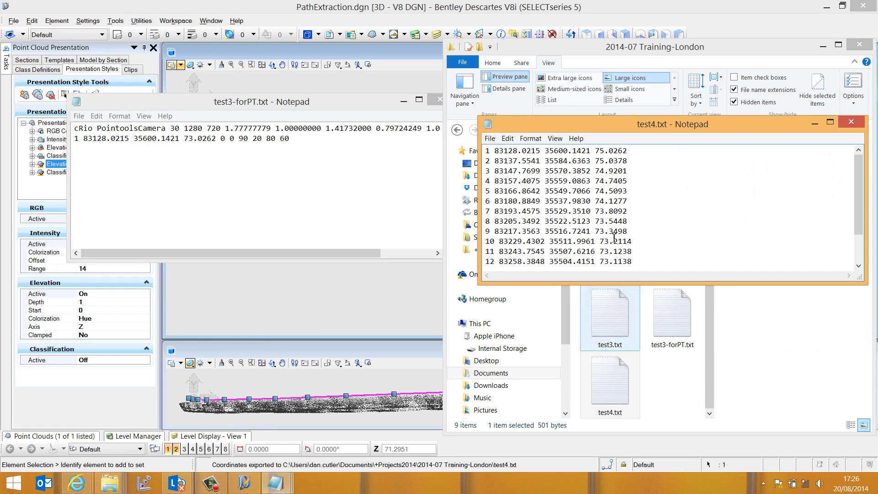
Step: Copy all point coordinates from test4.txt and paste them below the remaining row in test3-forPT.txt
key("ctrl+a")
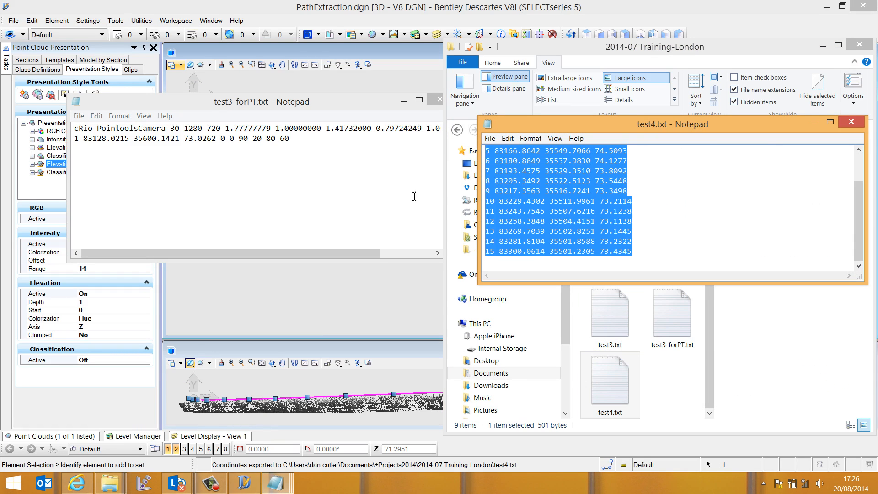
left_click(269, 146)
key("ctrl+v")
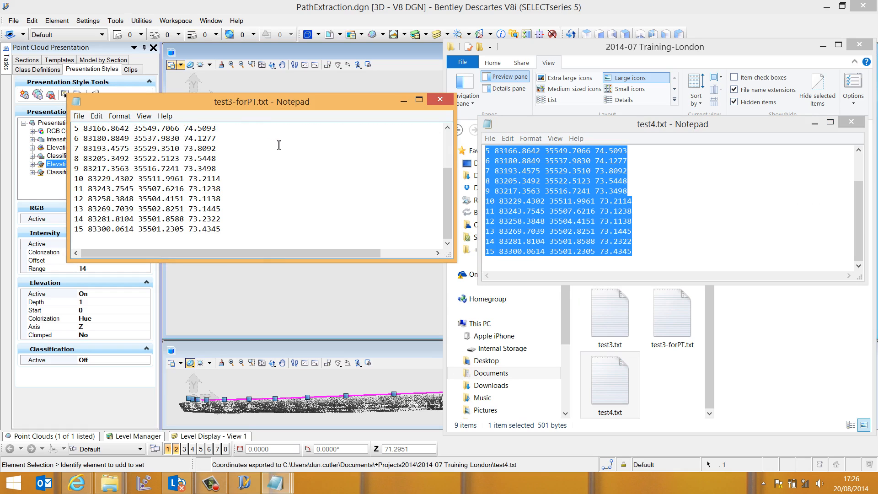
left_click_drag(448, 184, 446, 127)
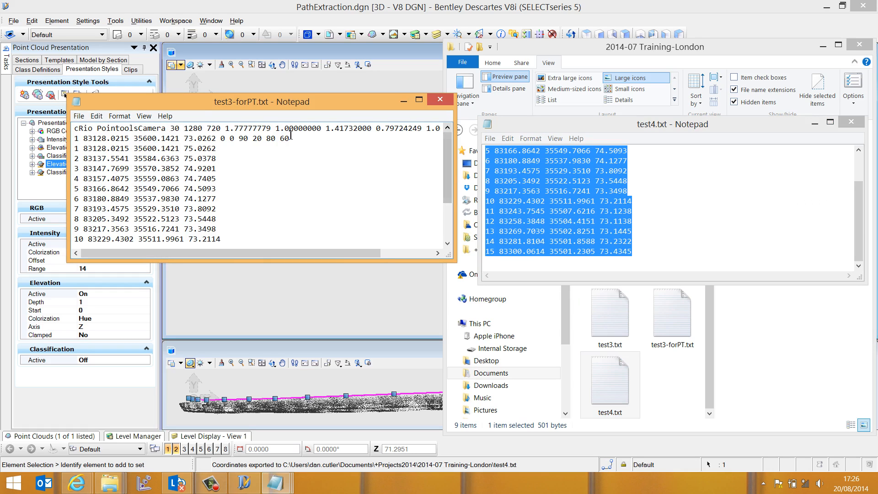
left_click_drag(292, 138, 219, 138)
key("ctrl+c")
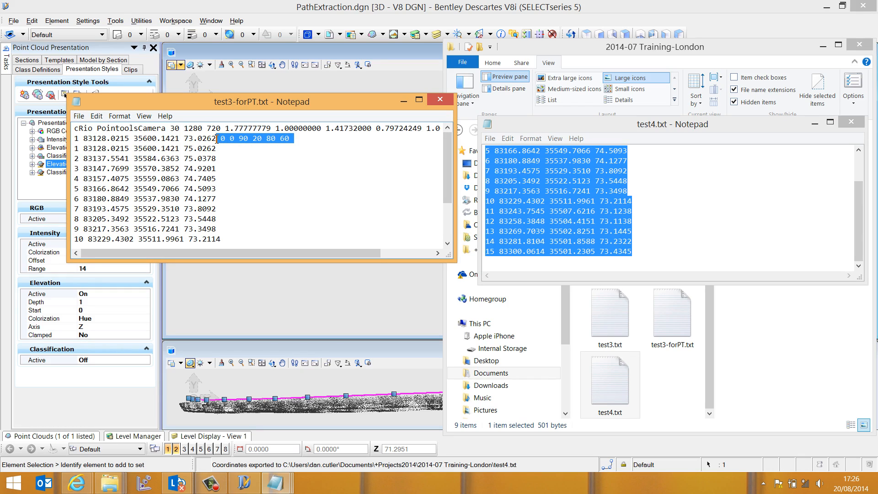
left_click(215, 141)
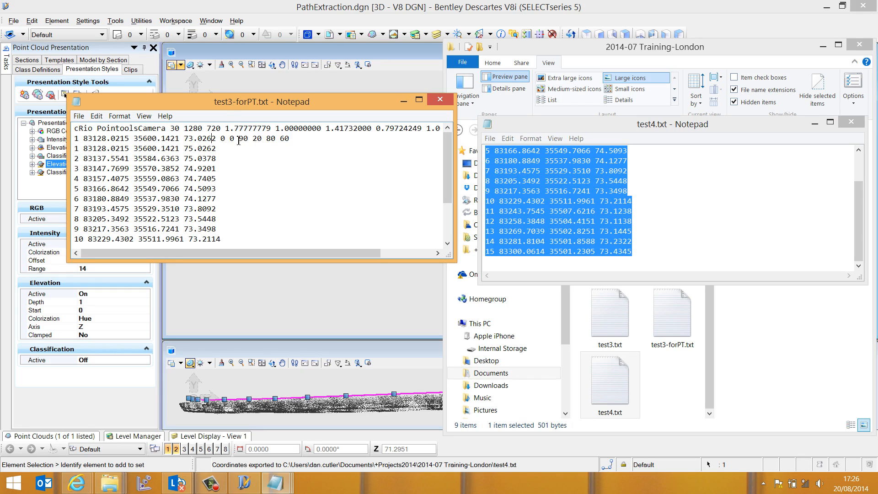
left_click_drag(297, 138, 58, 137)
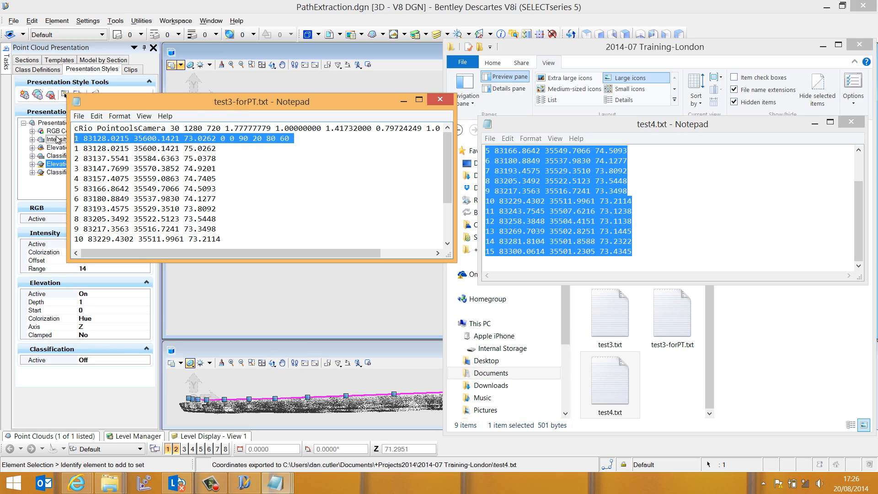
key("BackSpace")
key("BackSpace")
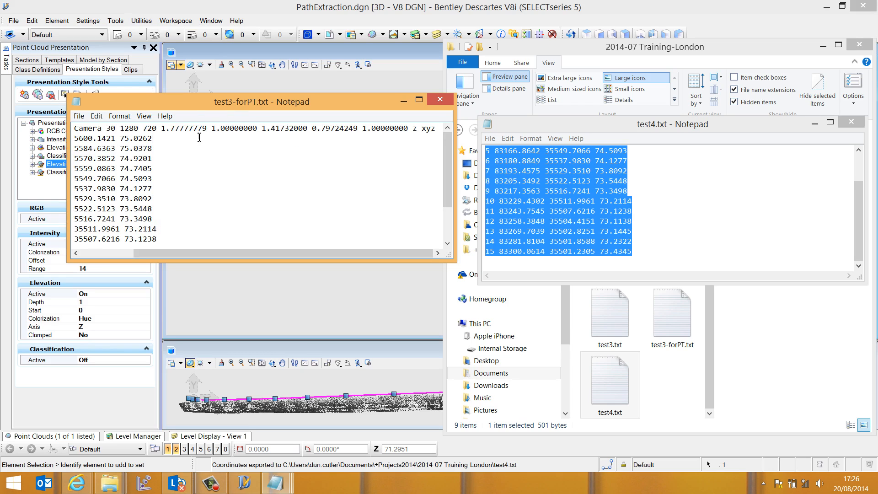
key("ctrl+v")
key("ctrl+v")
key("Down")
key("ctrl+v")
key("Down")
key("ctrl+v")
key("Down")
key("ctrl+v")
key("Down")
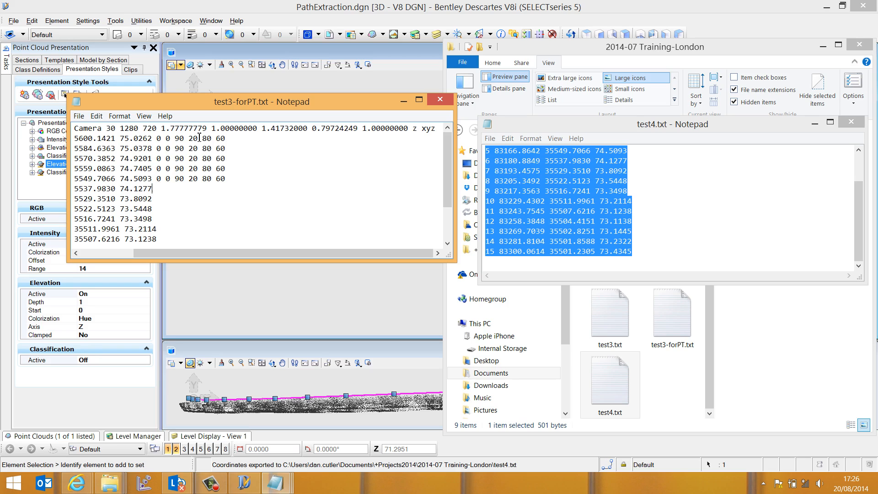
key("ctrl+v")
key("Down")
key("ctrl+v")
key("Down")
key("ctrl+v")
key("Down")
key("ctrl+v")
key("Down")
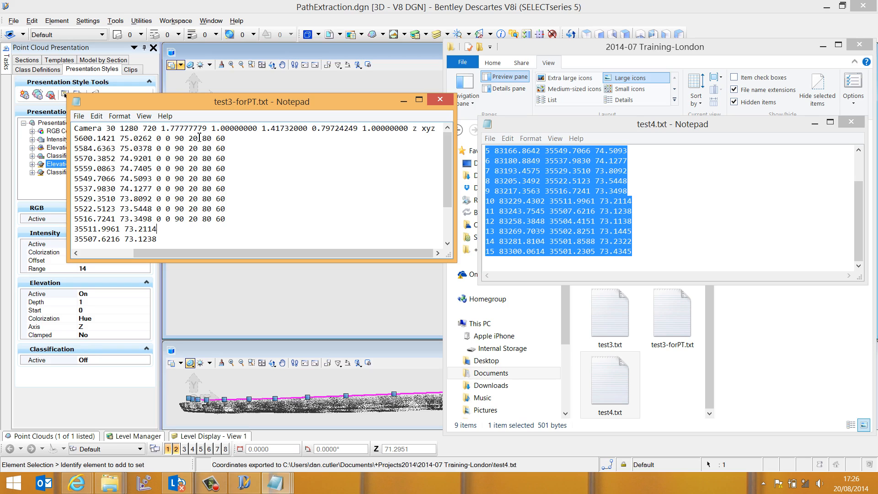
key("ctrl+v")
key("Down")
key("ctrl+v")
key("Down")
key("ctrl+v")
key("Down")
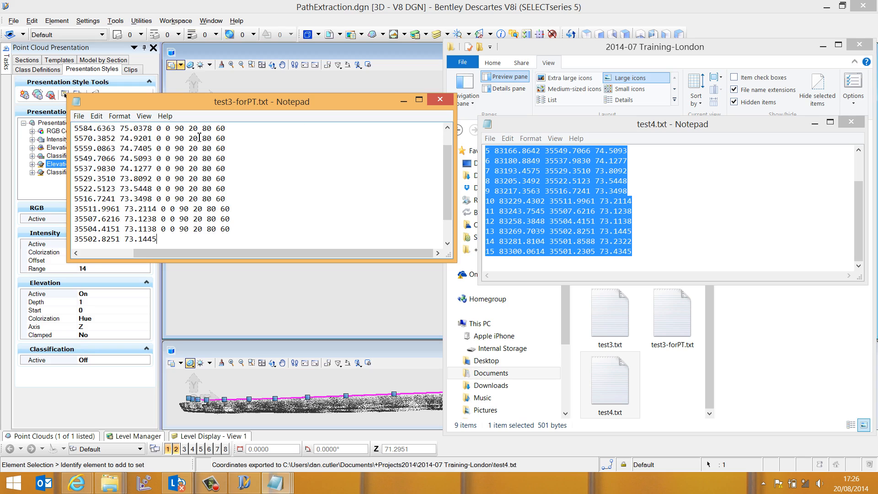
key("ctrl+v")
key("Down")
key("ctrl+v")
key("Down")
key("ctrl+v")
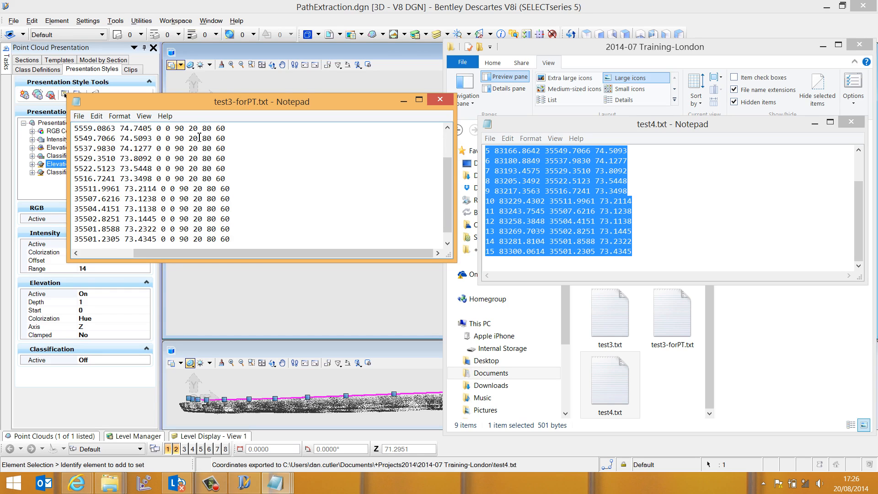
key("Down")
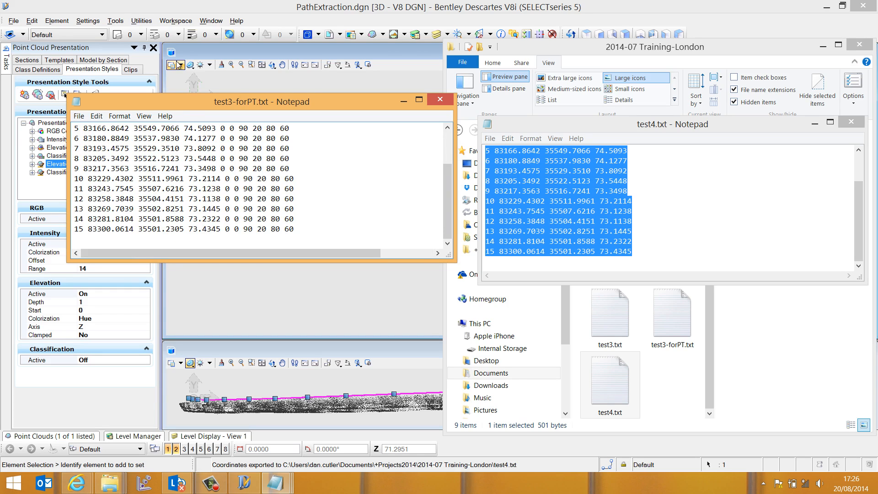
Step: Save the edited camera path as a new file named test4-forPT.txt in the 2014-07 Training-London folder
left_click(79, 116)
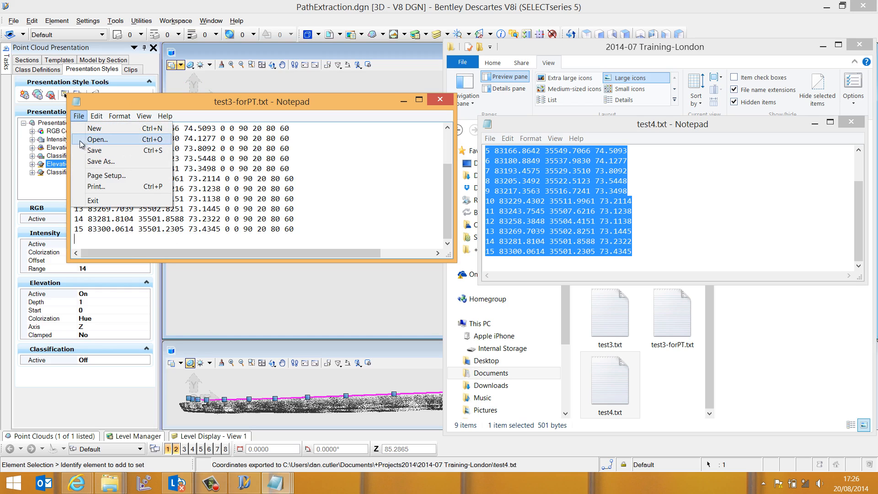
left_click(91, 163)
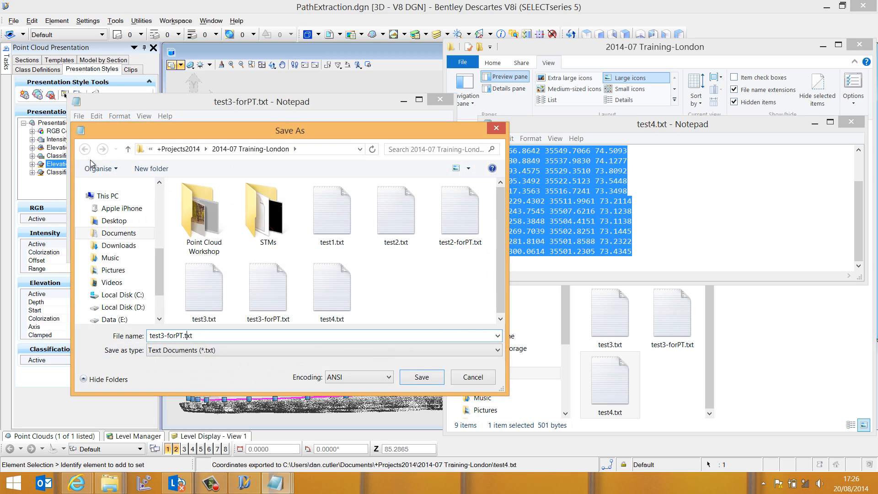
key("BackSpace")
type("4")
key("Return")
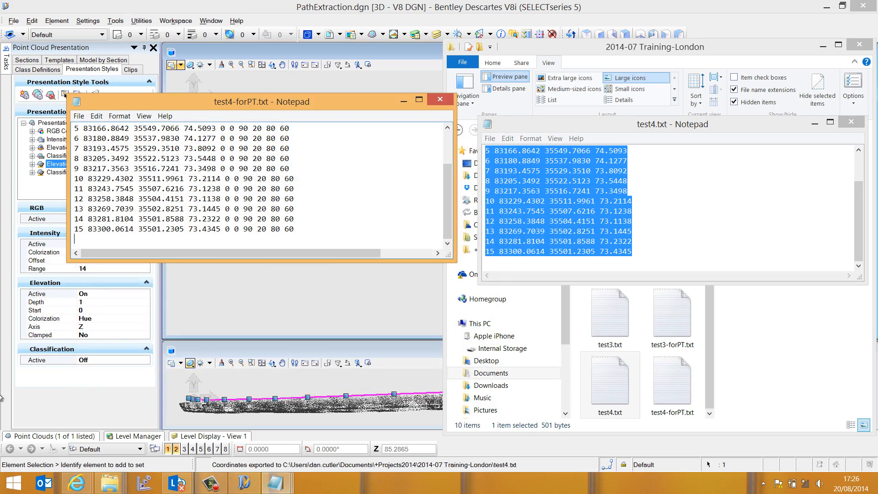
Step: Launch Bentley Pointools V8i and attach the recent point cloud training_DLR Bank to Shadwell.pod
left_click(15, 483)
type("poi")
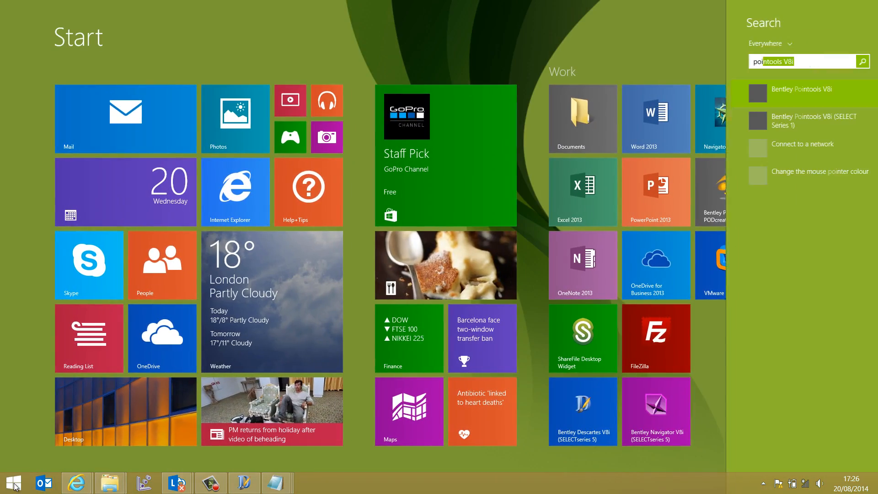
key("Return")
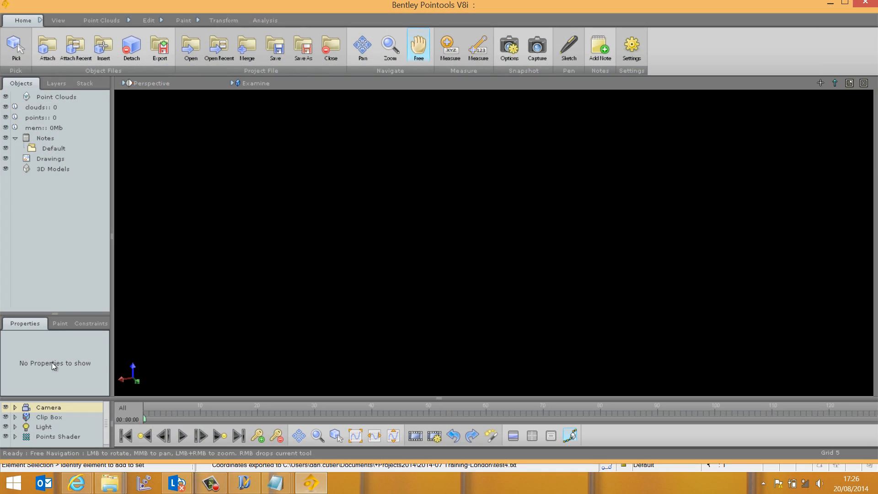
left_click(76, 47)
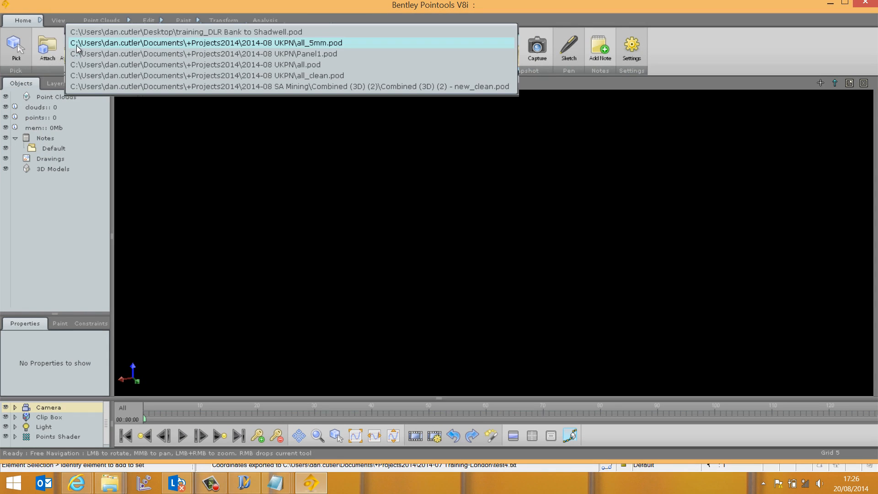
left_click(100, 32)
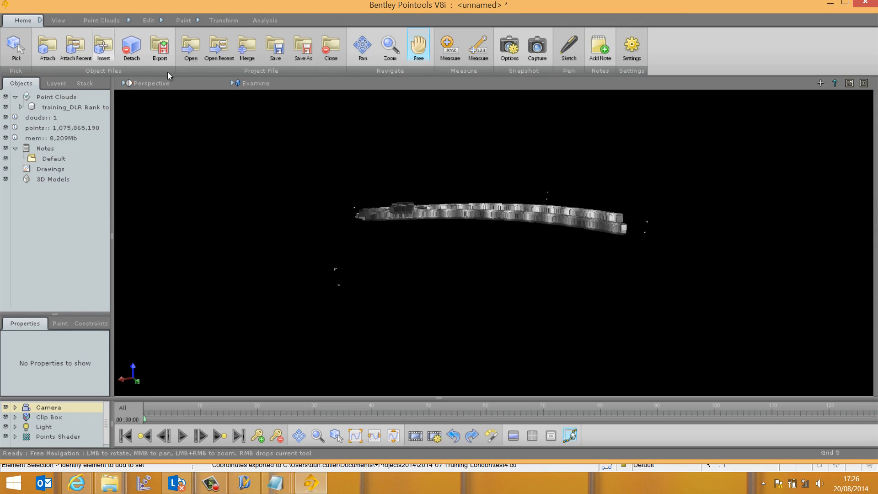
Step: Import test4-forPT.txt as the camera path, not as a 3D Studio Max 2009+ camera, and scrub the timeline to frame 16
left_click_drag(358, 139, 394, 222)
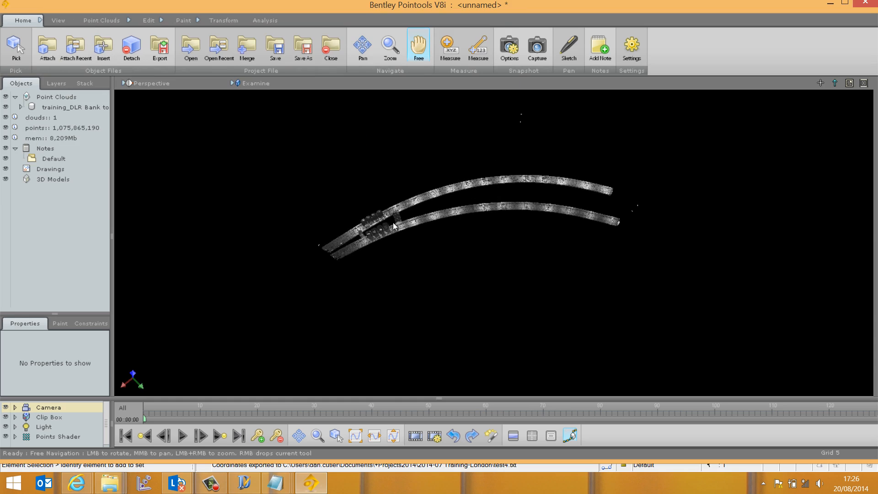
right_click(55, 405)
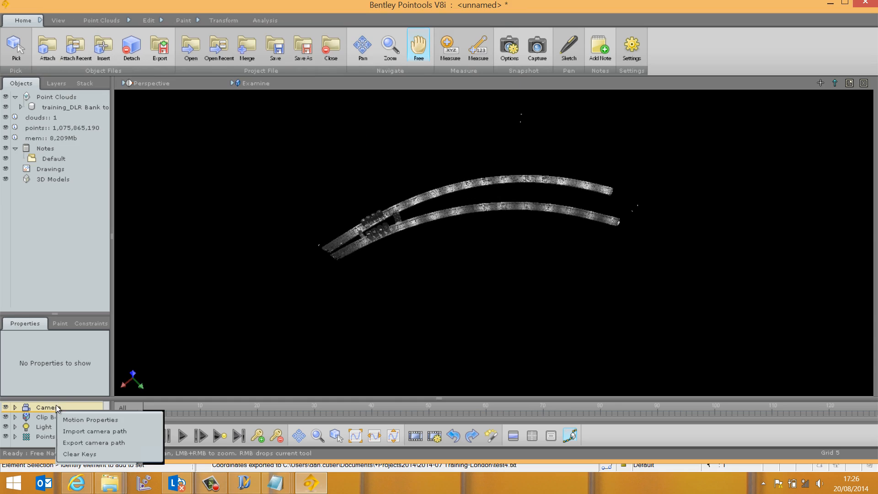
left_click(82, 429)
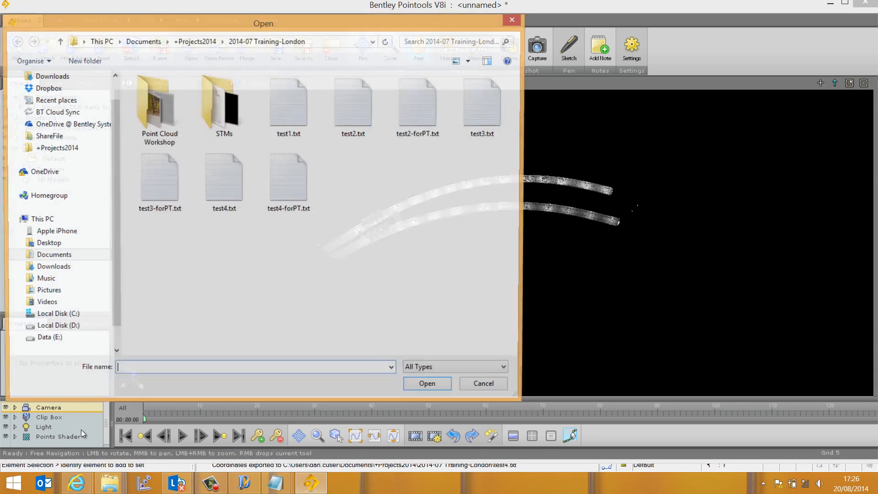
left_click(295, 177)
double_click(295, 177)
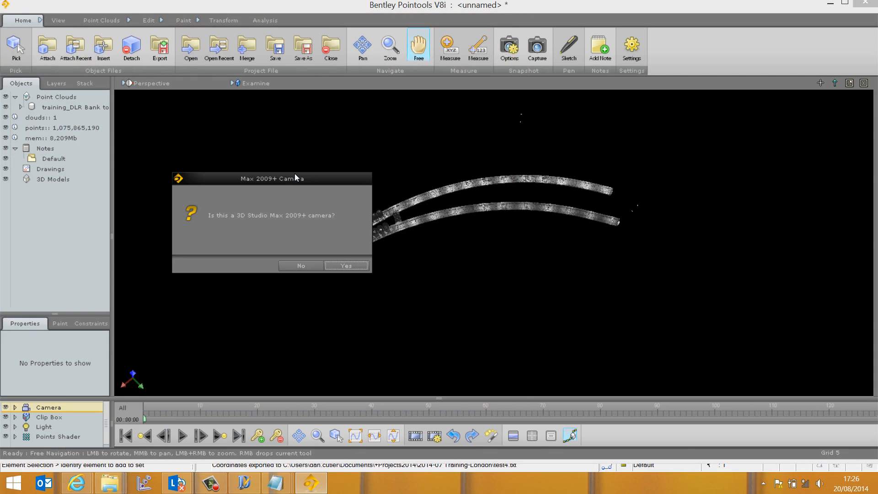
left_click(289, 265)
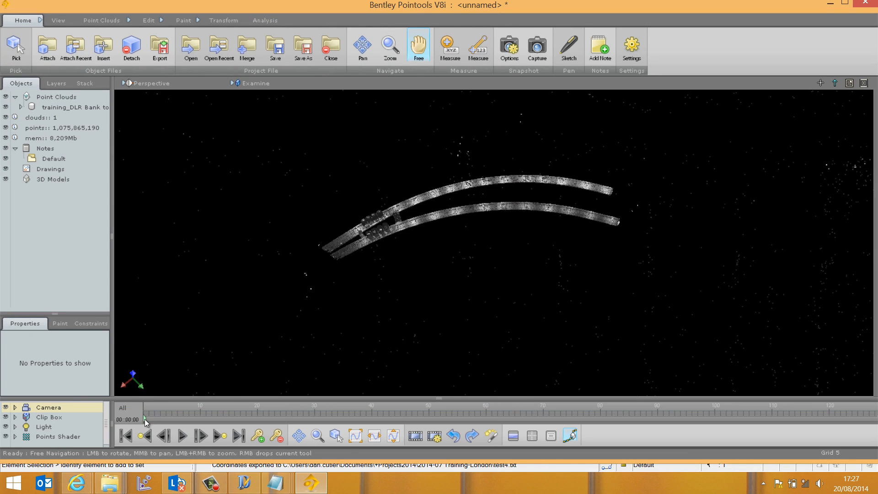
left_click_drag(145, 418, 235, 411)
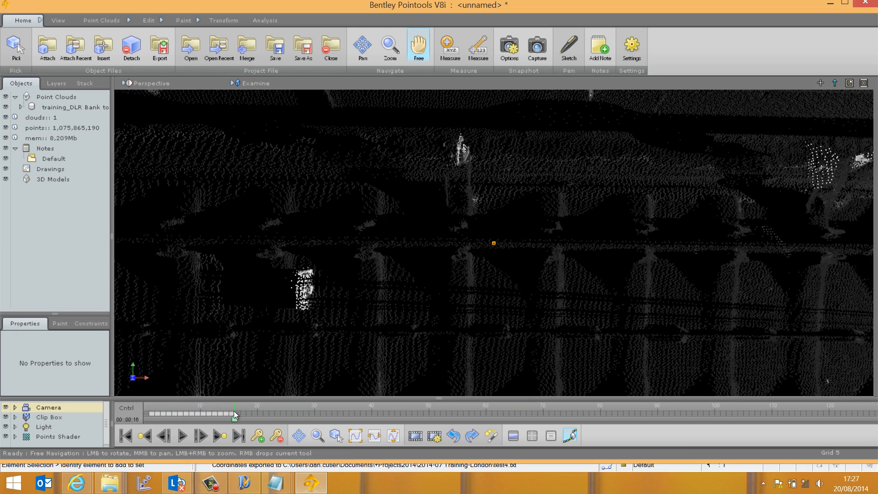
Step: Open the Camera's motion properties and enable its motion script
right_click(40, 408)
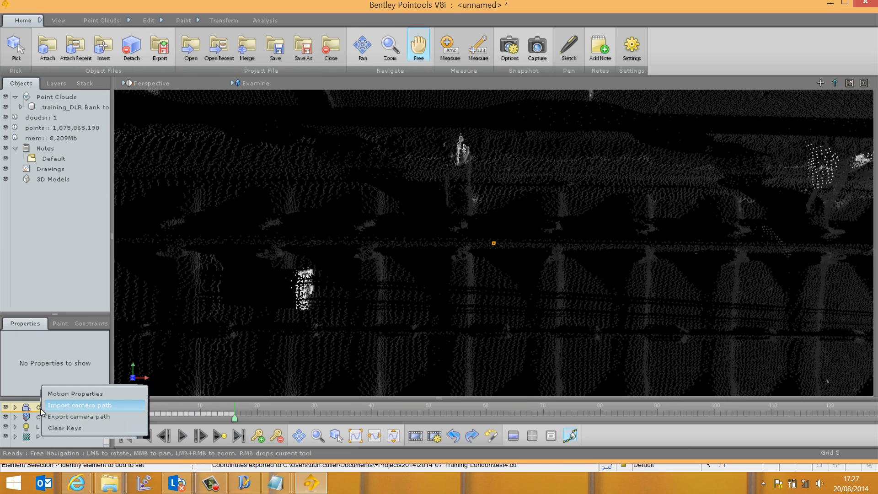
left_click(52, 392)
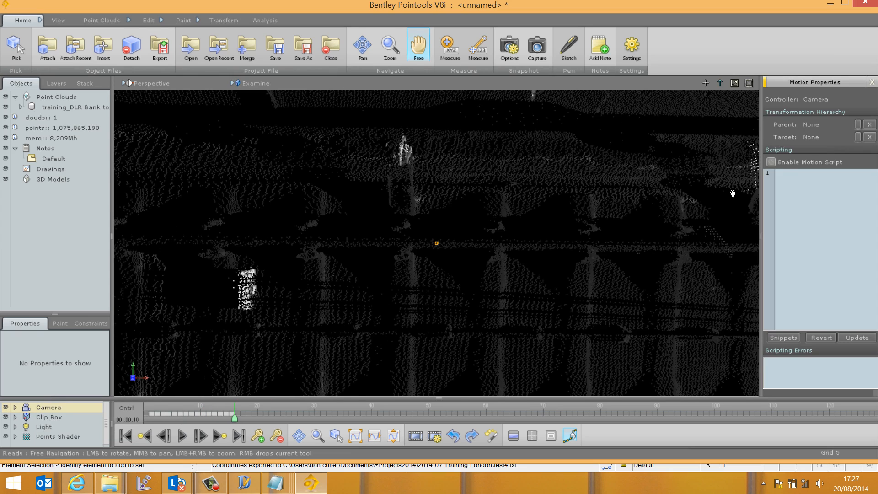
left_click(771, 162)
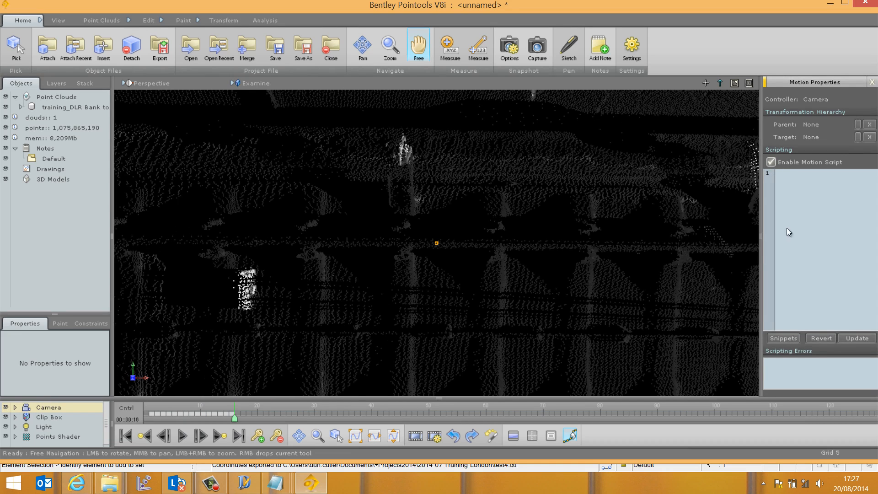
Step: Copy the whole "Align object to path" code snippet into the Camera's motion script and close the snippet window
left_click(784, 338)
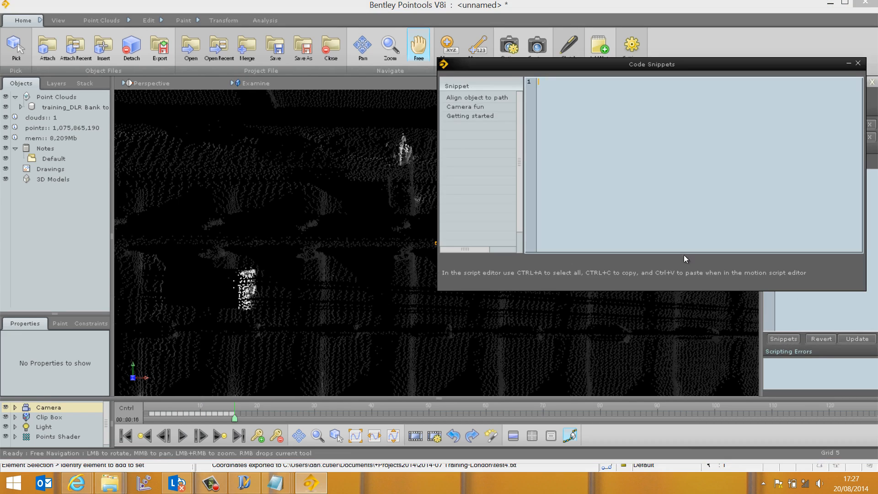
left_click(476, 98)
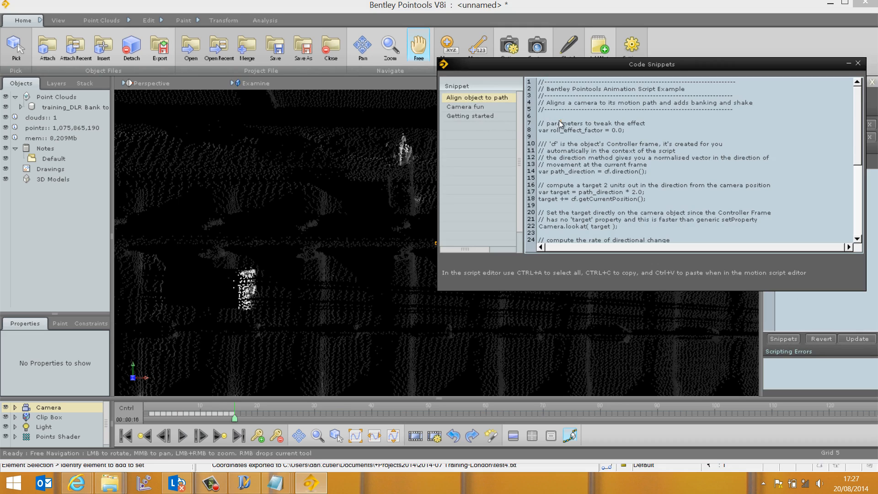
key("ctrl+a")
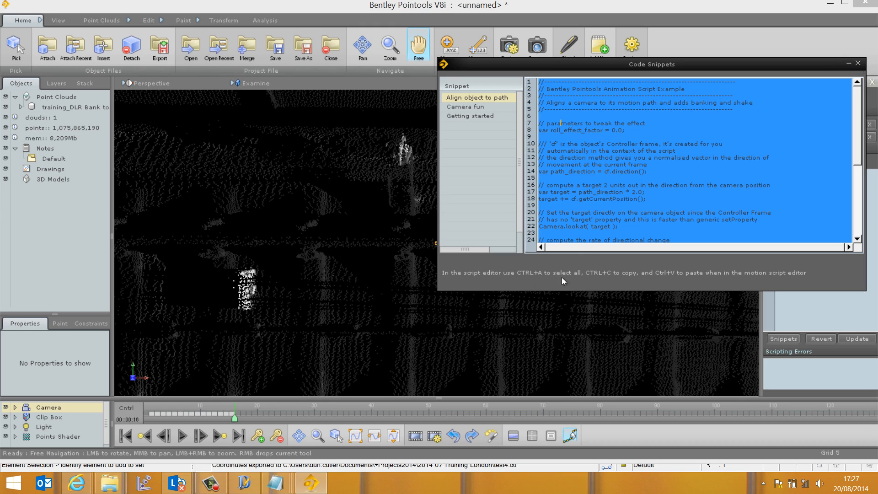
left_click(816, 311)
key("ctrl+v")
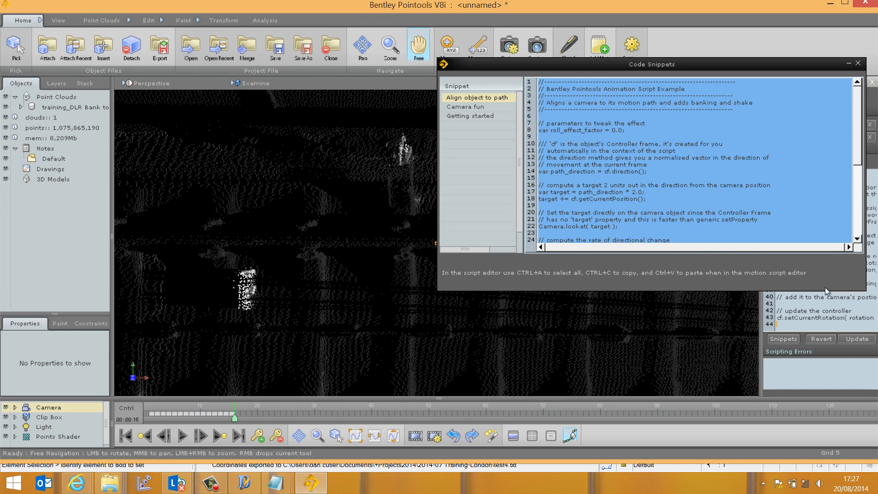
left_click(858, 65)
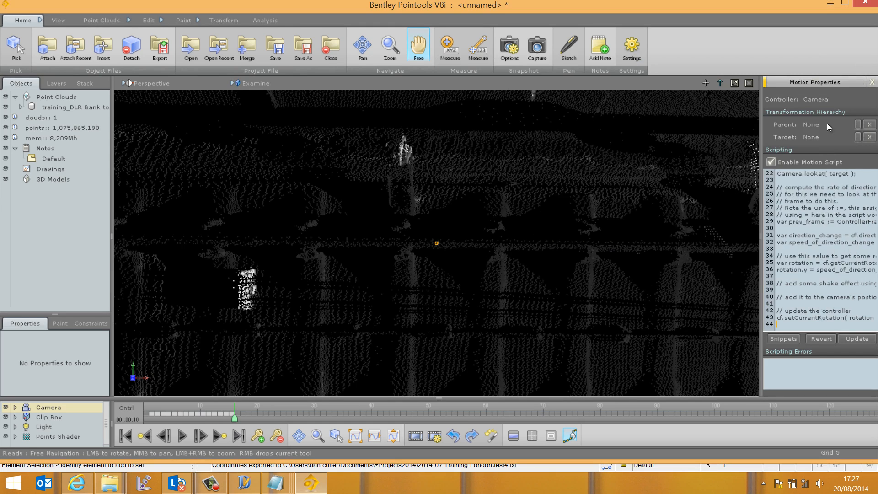
Step: Widen the motion properties pane, review the pasted script from beginning to end, and update the Camera with it
left_click_drag(758, 180, 659, 180)
left_click_drag(873, 254, 868, 191)
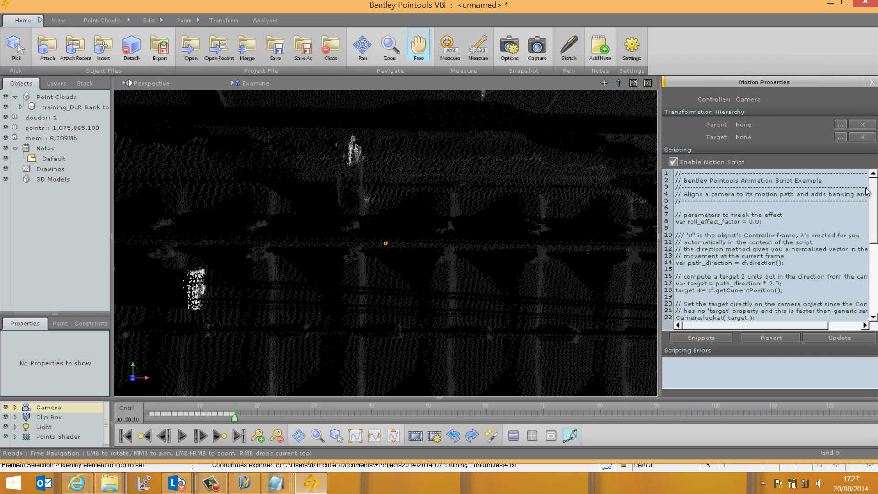
left_click_drag(865, 192, 870, 282)
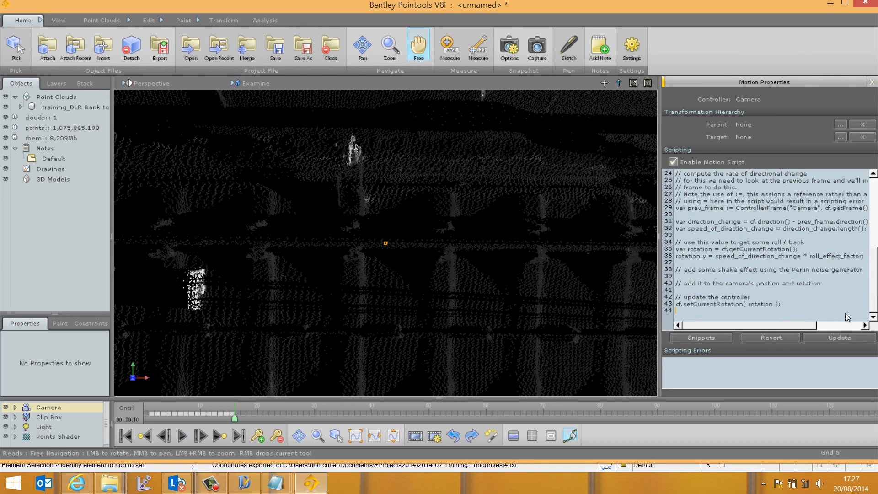
left_click(835, 336)
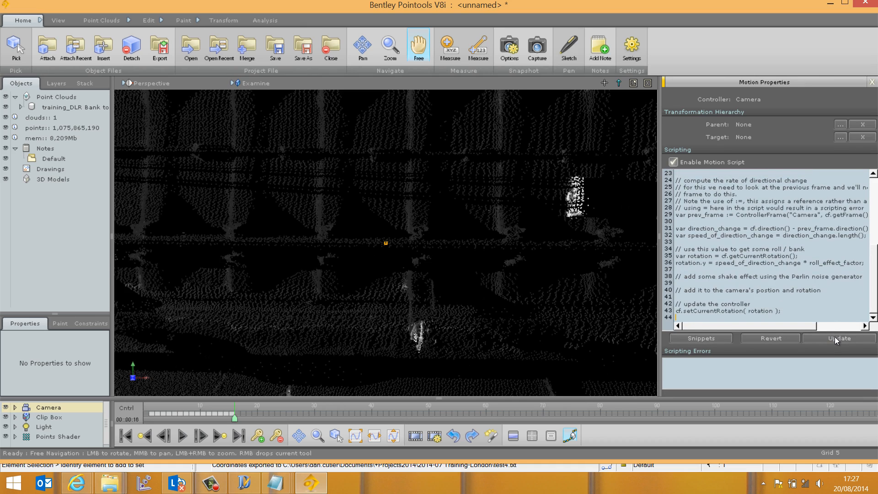
Step: Play the camera animation from the first frame and check the view along the tunnel at frame 7
left_click(126, 437)
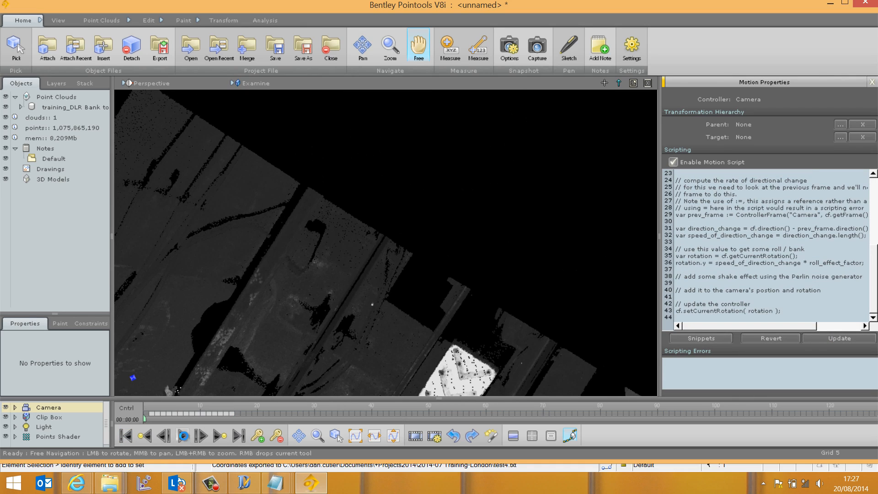
left_click(184, 435)
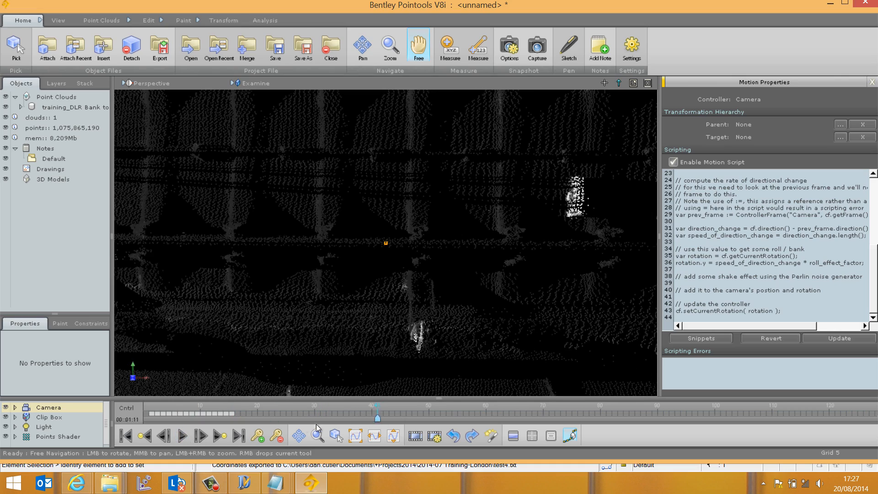
left_click(187, 432)
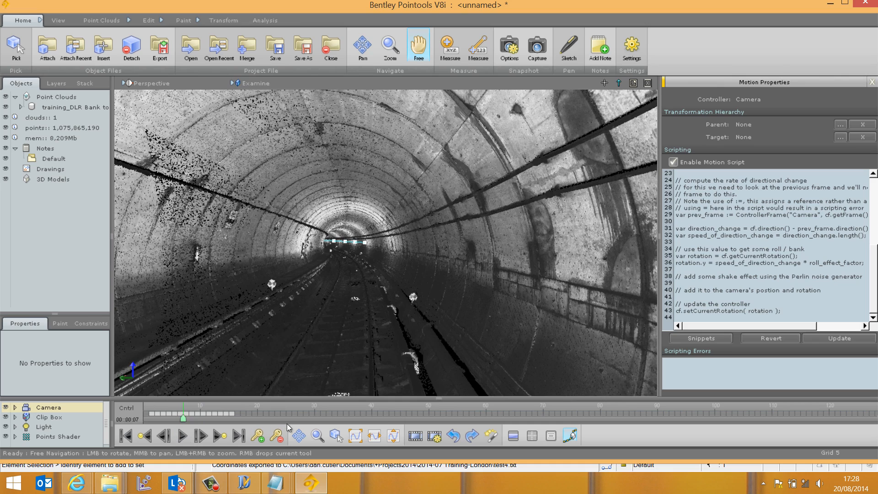
Step: Scale the animation on the timeline by a factor of 100
right_click(254, 412)
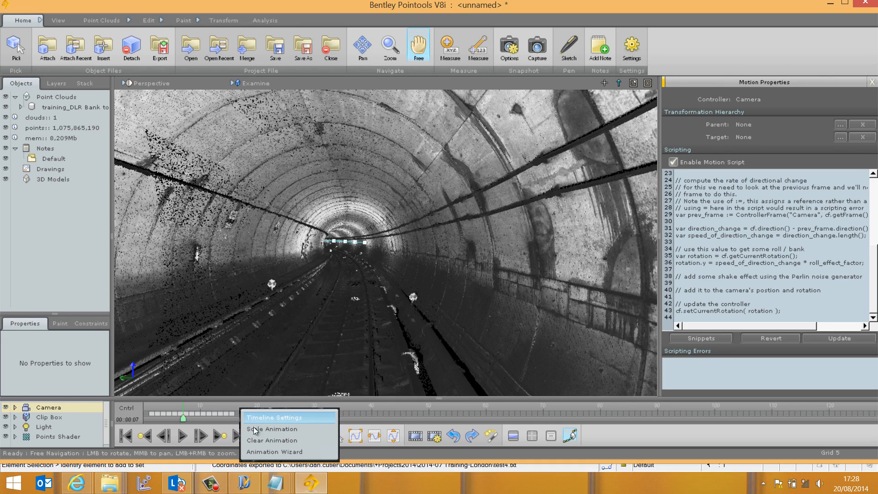
left_click(253, 431)
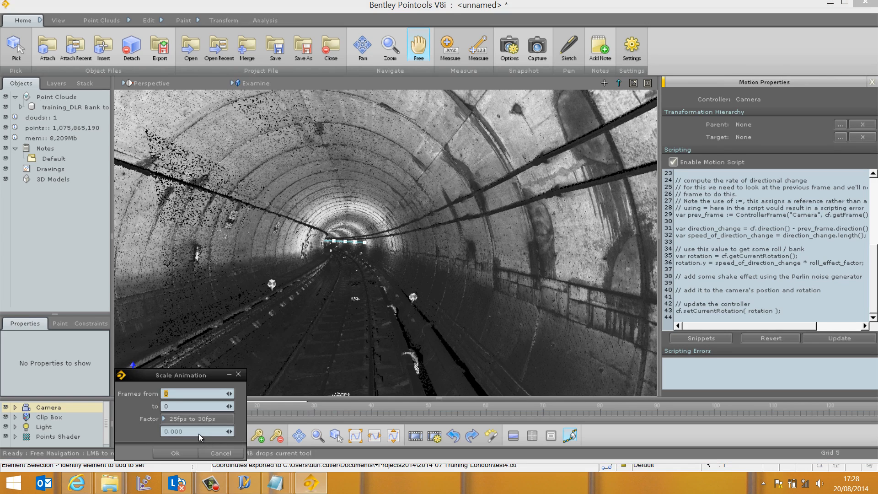
left_click(193, 419)
left_click(178, 437)
left_click(188, 433)
type("100")
left_click(161, 455)
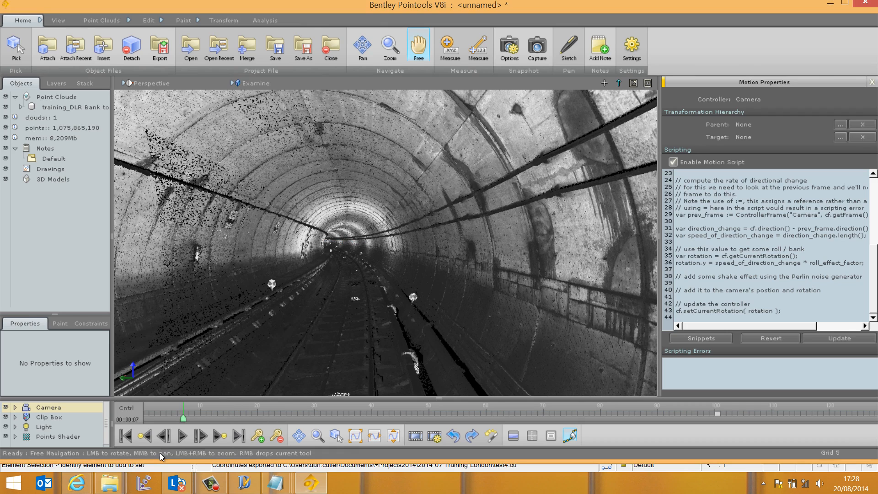
Step: Extend the end of the active animation range on the timeline to about frame 1490 to cover the scaled Camera animation
left_click(376, 436)
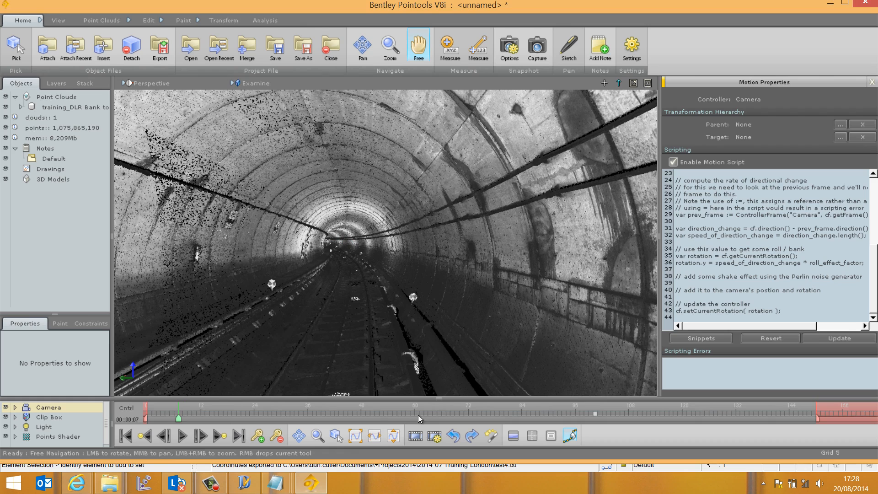
right_click_drag(424, 413, 341, 413)
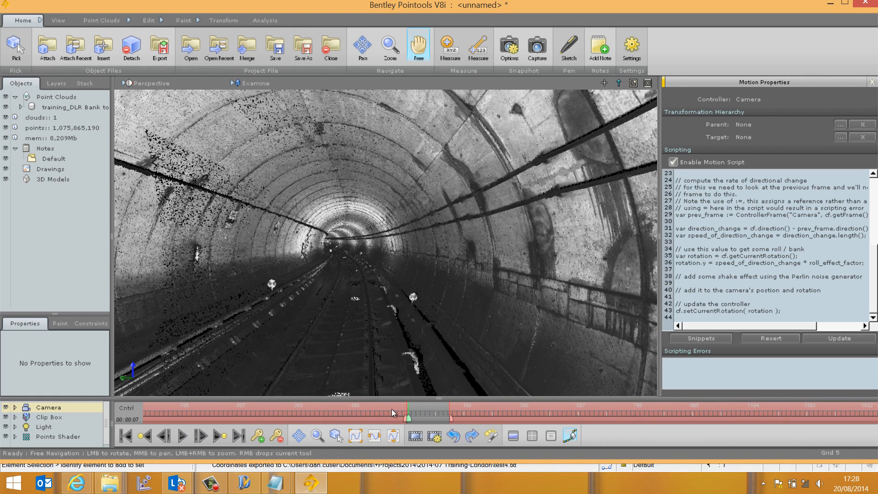
middle_click_drag(429, 417, 198, 415)
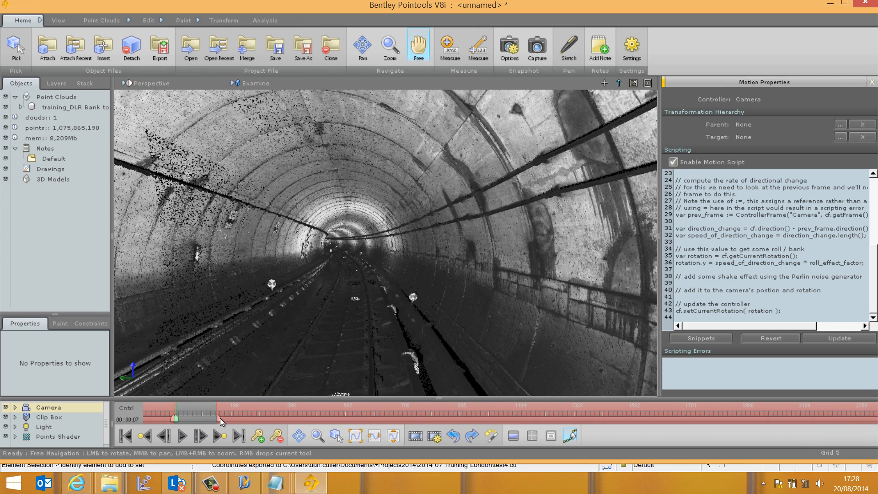
mouse_move(219, 418)
left_mouse_down()
mouse_move(490, 401)
mouse_move(585, 402)
mouse_move(607, 416)
left_mouse_up()
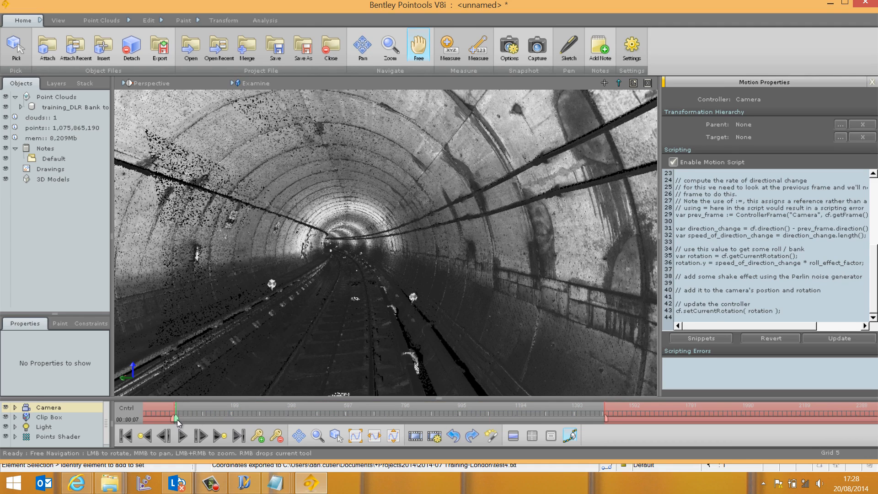
Step: Move the start of the animation range to about 00:03:13, where the Camera looks along the tunnel, and play the animation from there
left_click_drag(177, 419, 183, 419)
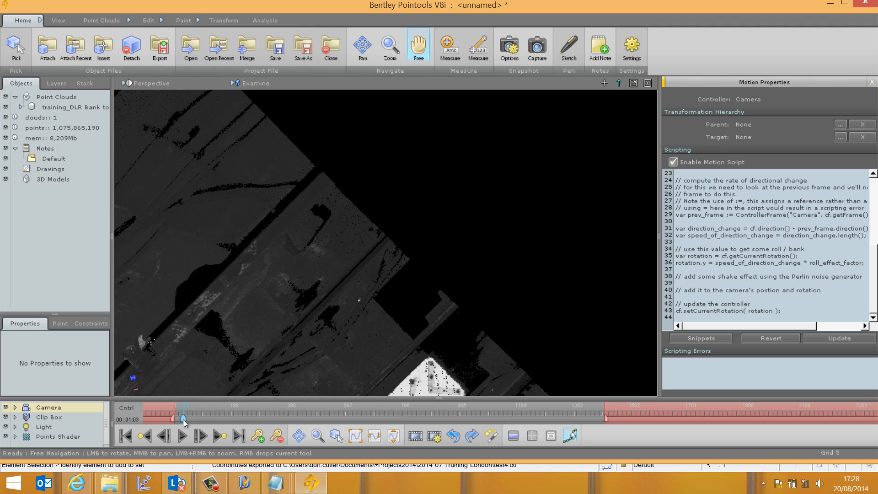
left_click(201, 435)
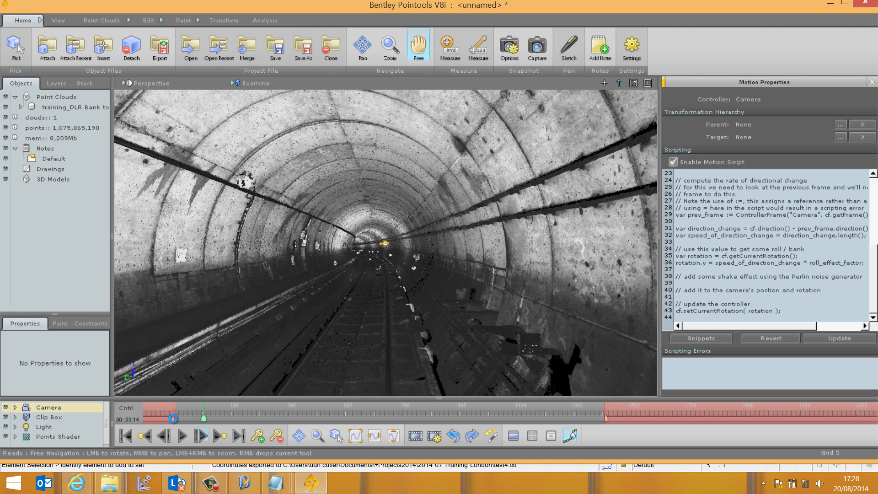
left_click_drag(172, 418, 182, 419)
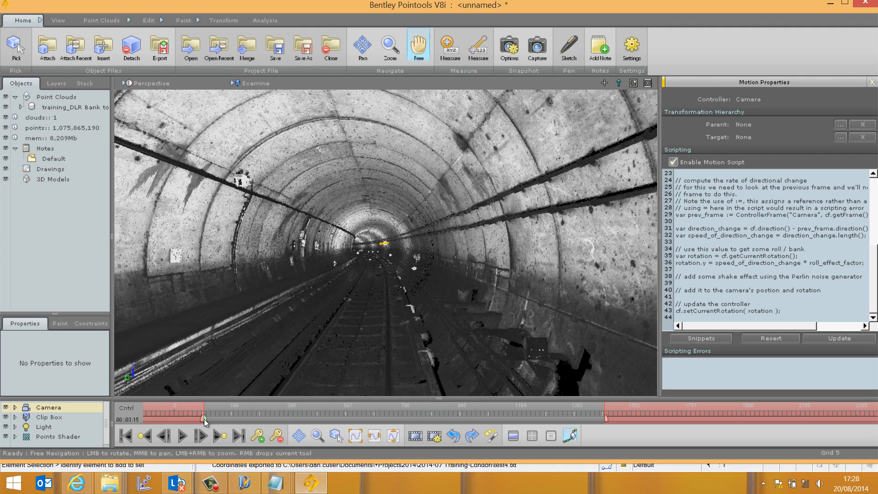
left_click(127, 435)
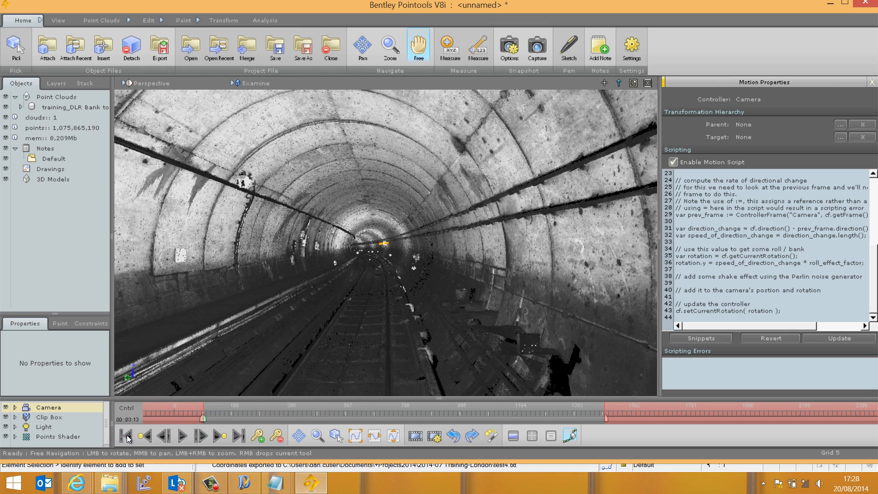
left_click(181, 436)
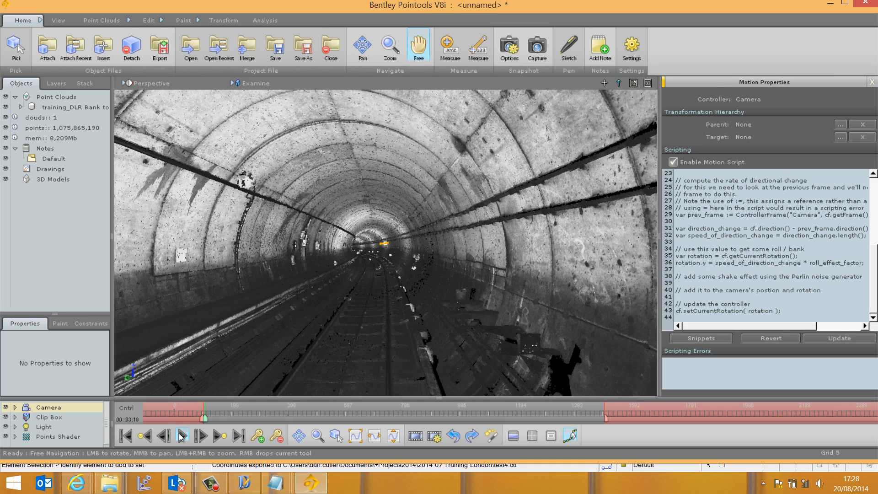